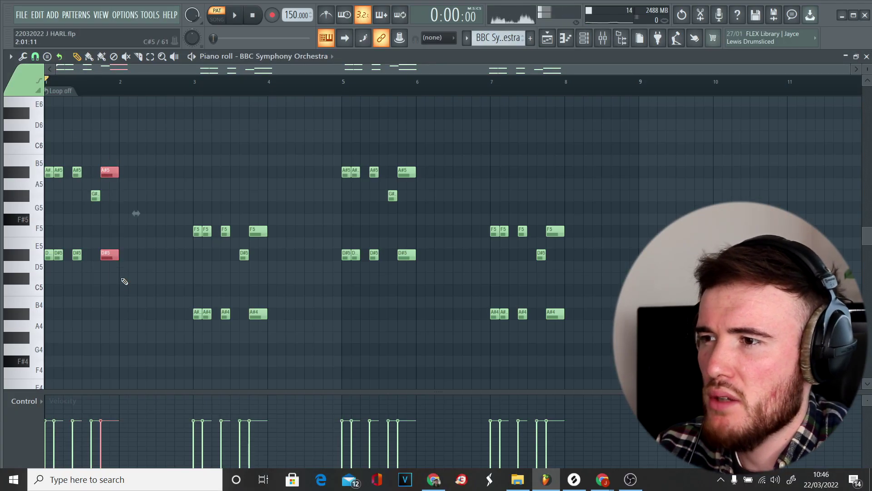
# Step: Select the G# note in the first bar of the brass melody
pyautogui.click(95, 195)
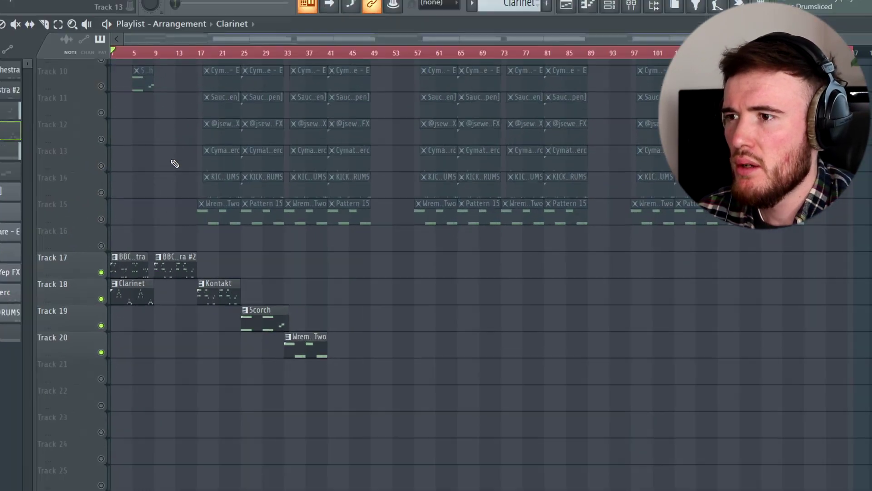
# Step: View the BBC Symphony Orchestra Tenor Trombones a3 plugin, then open its brass melody in the piano roll
pyautogui.click(609, 5)
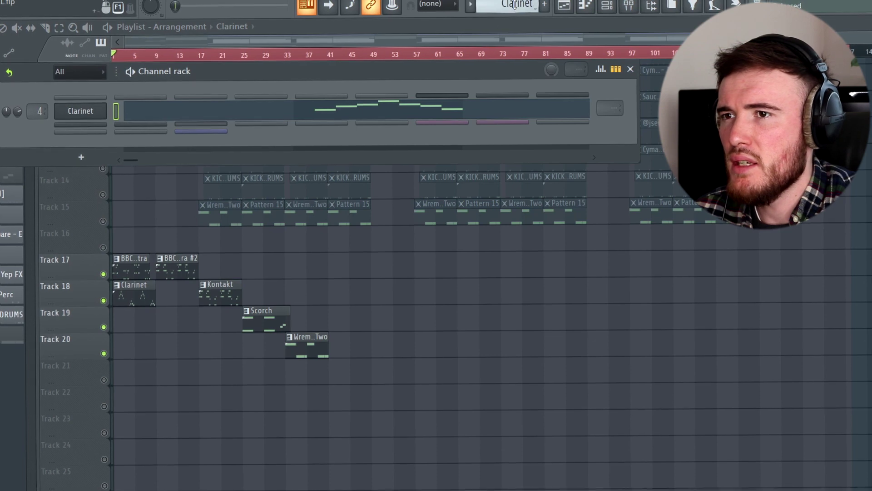
pyautogui.scroll(-1, 513, 6)
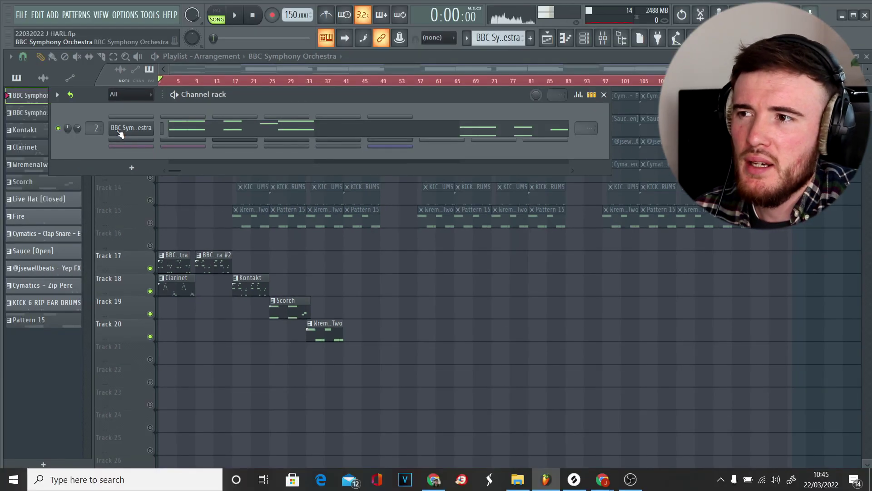
pyautogui.click(117, 130)
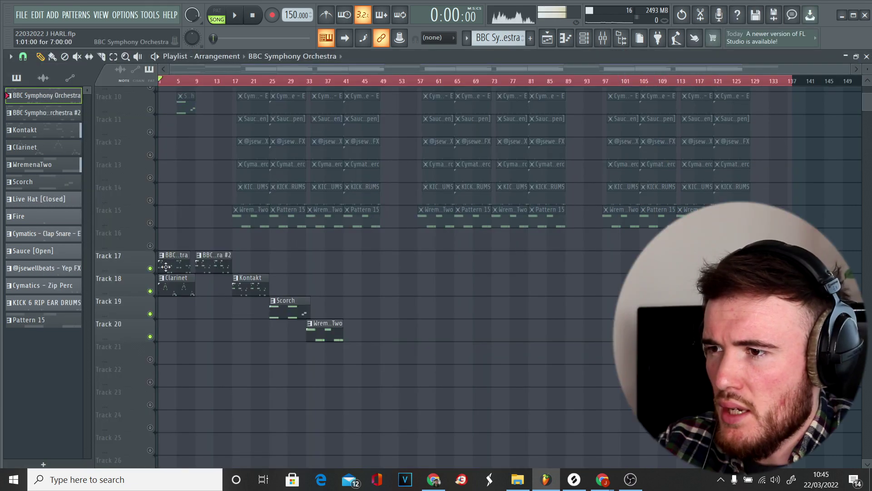
pyautogui.doubleClick(167, 268)
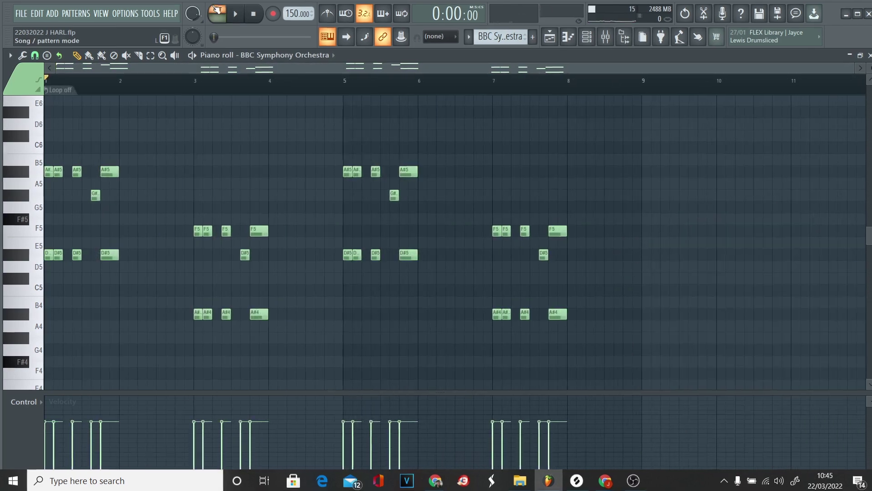
# Step: Play the brass melody, select its first-beat, A#5, D#5 and G#5 notes, then return to the Playlist
pyautogui.press('space')
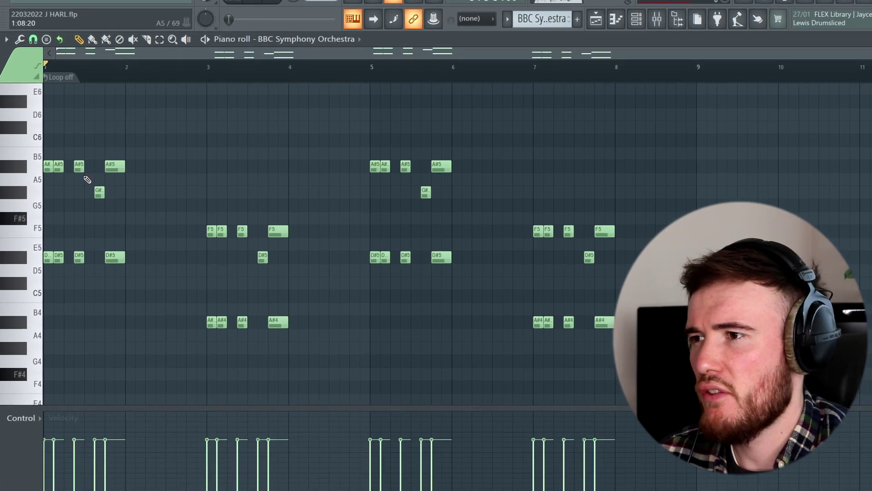
pyautogui.moveTo(63, 136); pyautogui.dragTo(105, 116)
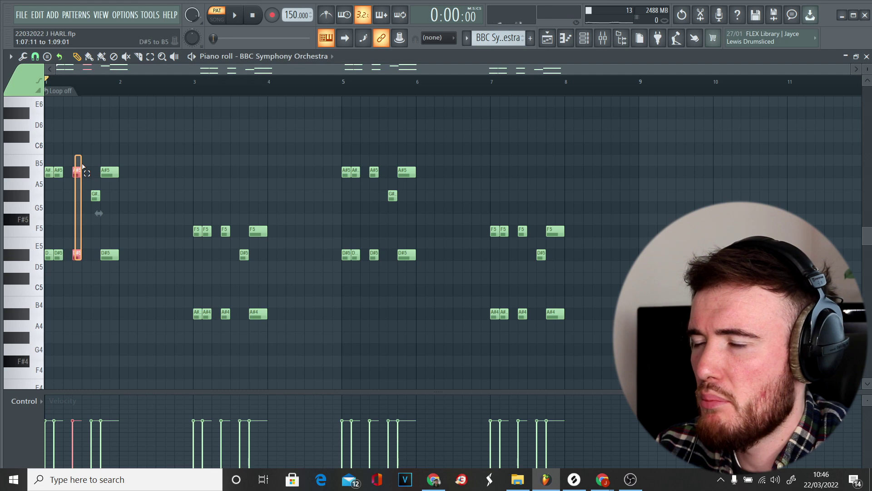
pyautogui.moveTo(82, 167); pyautogui.dragTo(123, 281)
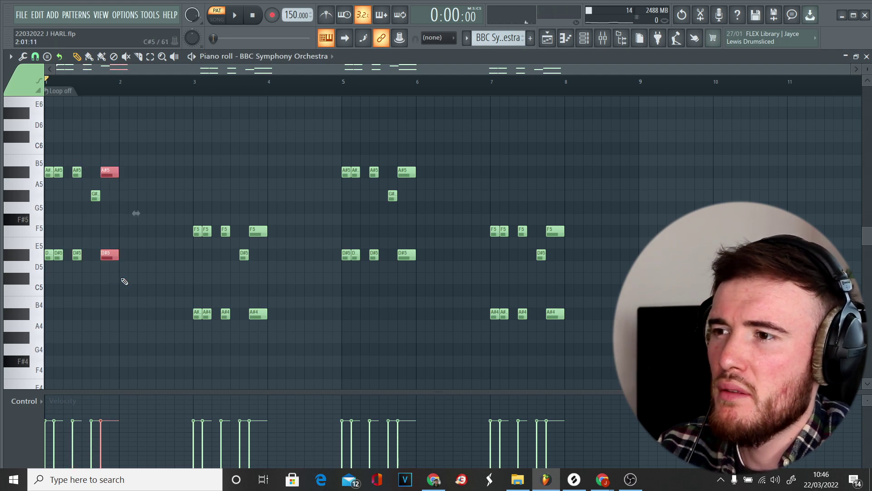
pyautogui.moveTo(89, 194); pyautogui.dragTo(96, 200)
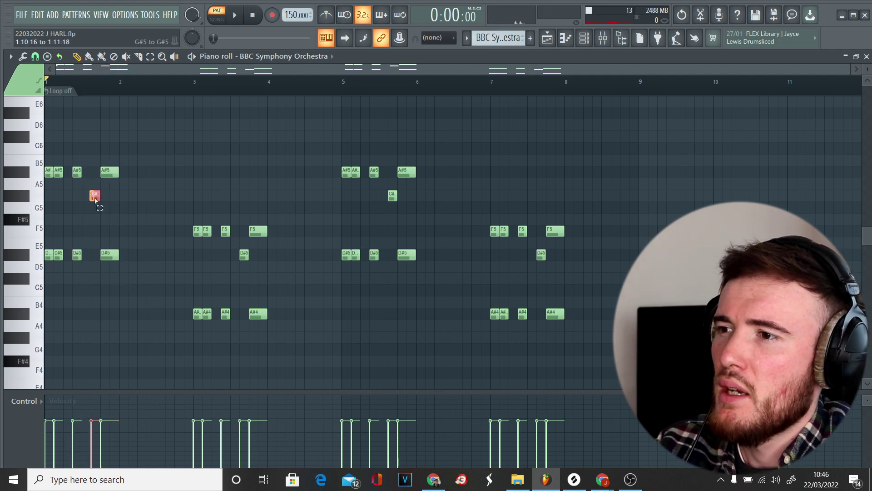
pyautogui.click(241, 256)
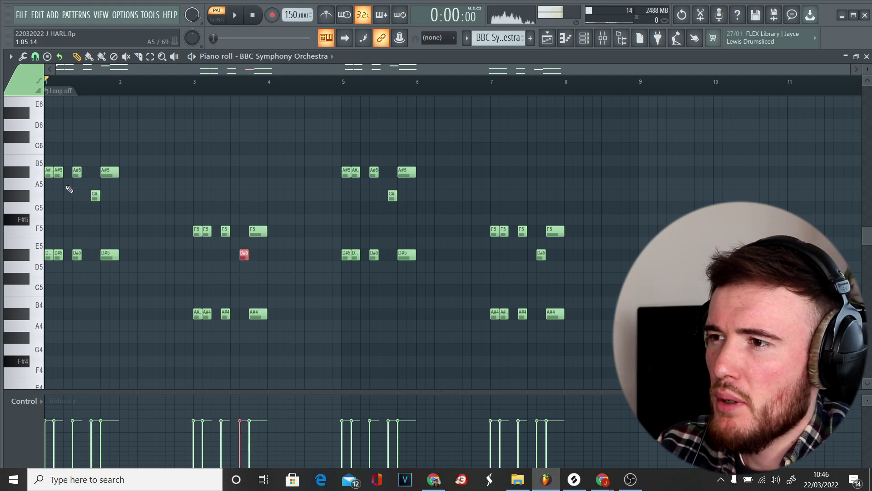
pyautogui.moveTo(77, 188); pyautogui.dragTo(98, 206)
pyautogui.moveTo(258, 248); pyautogui.dragTo(235, 264)
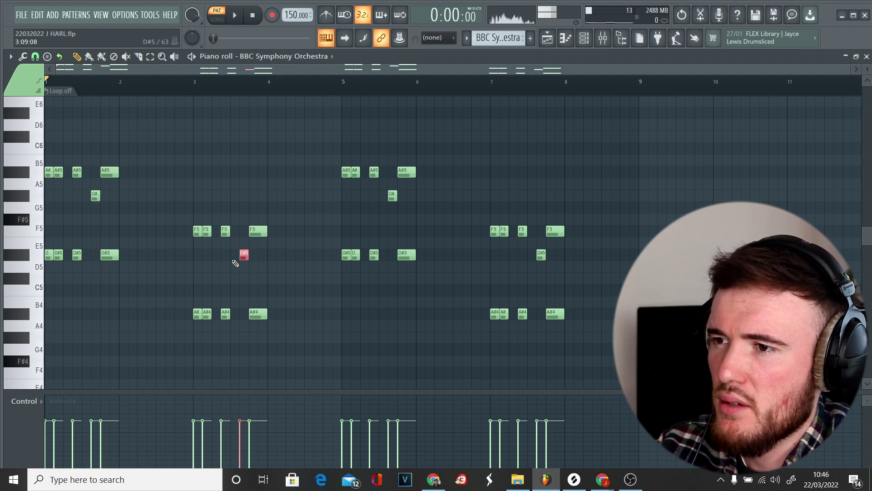
pyautogui.moveTo(116, 202); pyautogui.dragTo(98, 197)
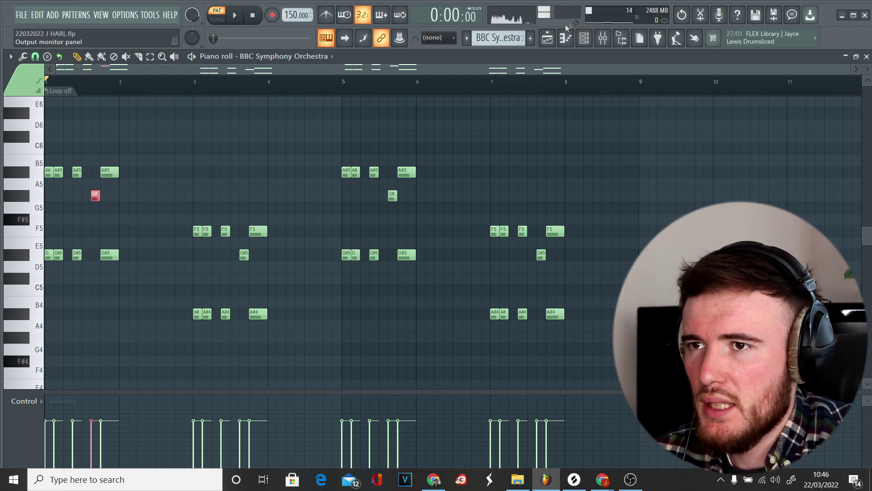
pyautogui.click(551, 39)
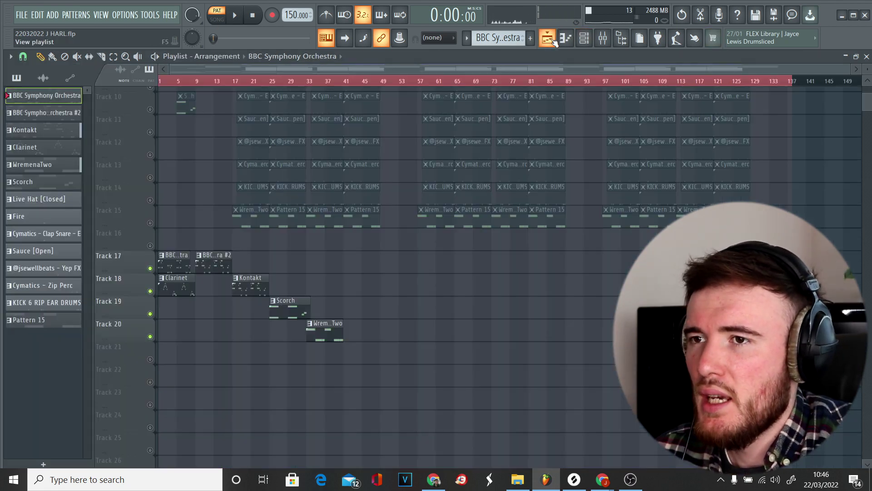
# Step: Play and stop the BBC Symphony Orchestra #2 lower brass pattern, then go back to the Playlist
pyautogui.doubleClick(210, 264)
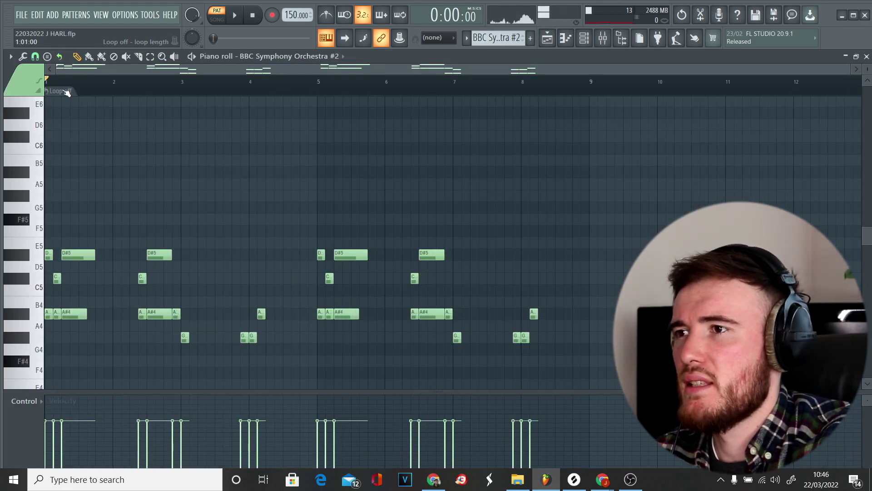
pyautogui.scroll(-4, 137, 182)
pyautogui.press('space')
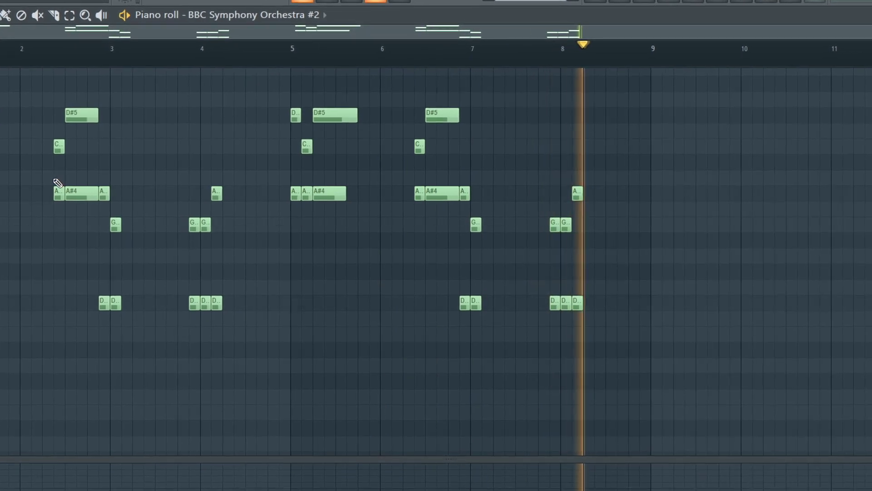
pyautogui.press('space')
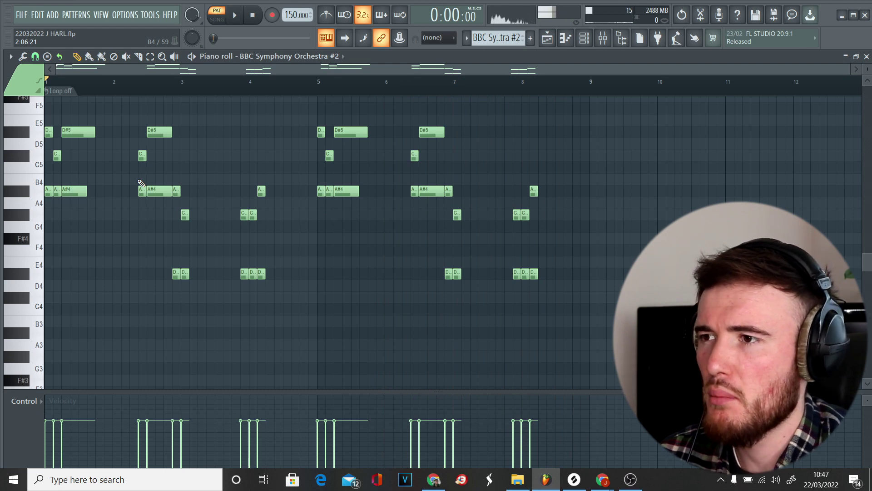
pyautogui.press('F5')
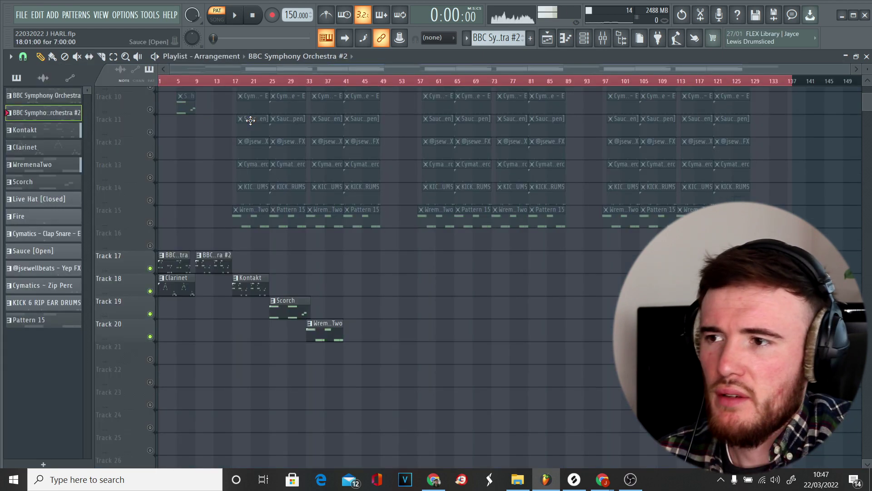
# Step: Open the Clarinet pattern and view its Kontakt CineWinds English Horn plugin
pyautogui.doubleClick(174, 289)
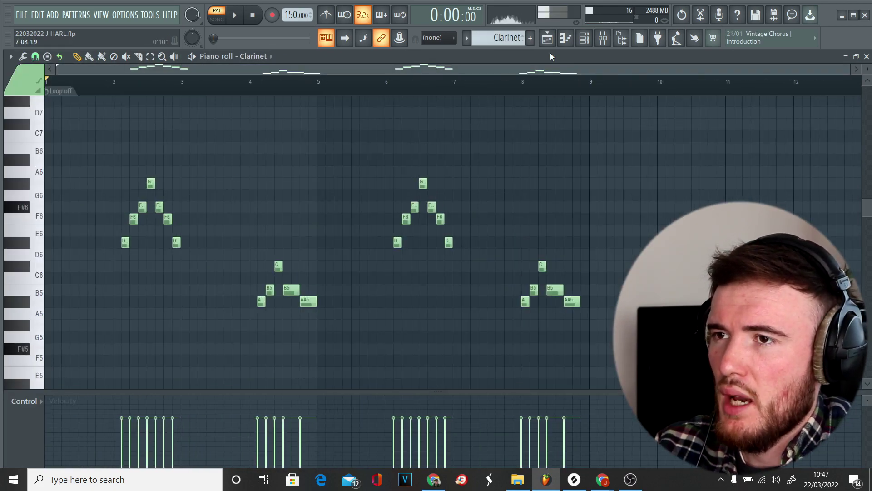
pyautogui.click(590, 44)
pyautogui.click(146, 132)
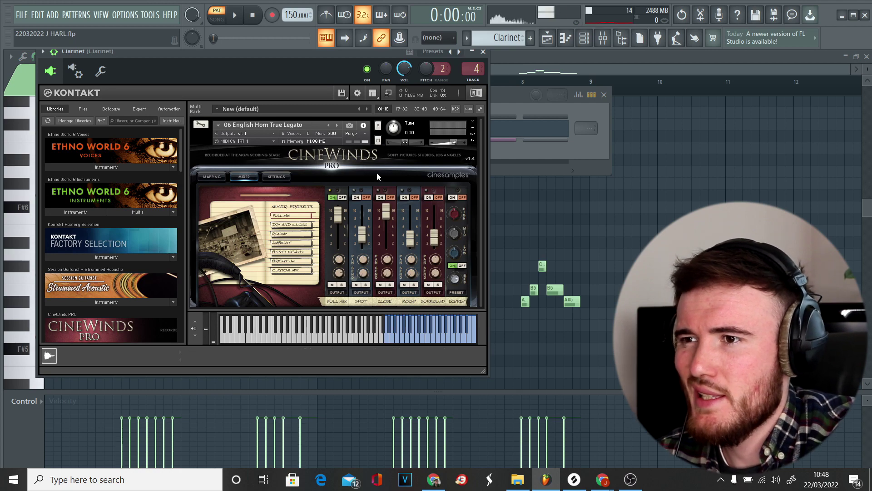
pyautogui.press('Escape')
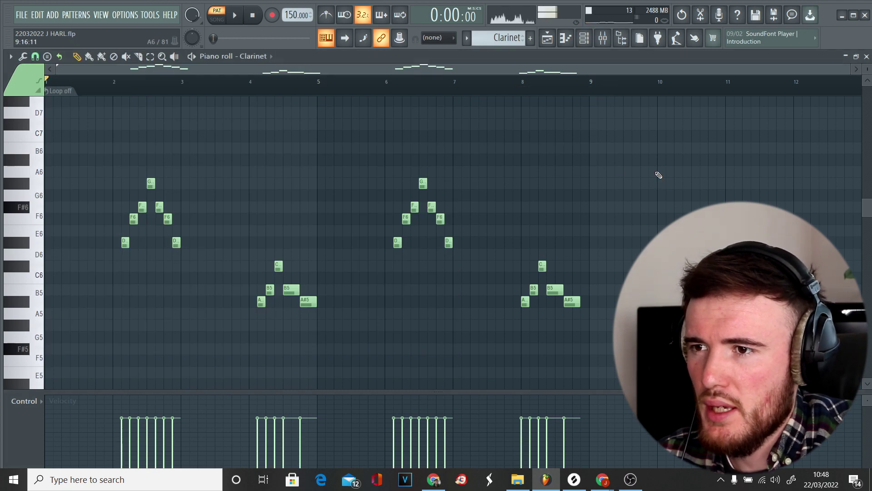
# Step: Play and stop the Clarinet pattern, then return to the Playlist
pyautogui.click(236, 17)
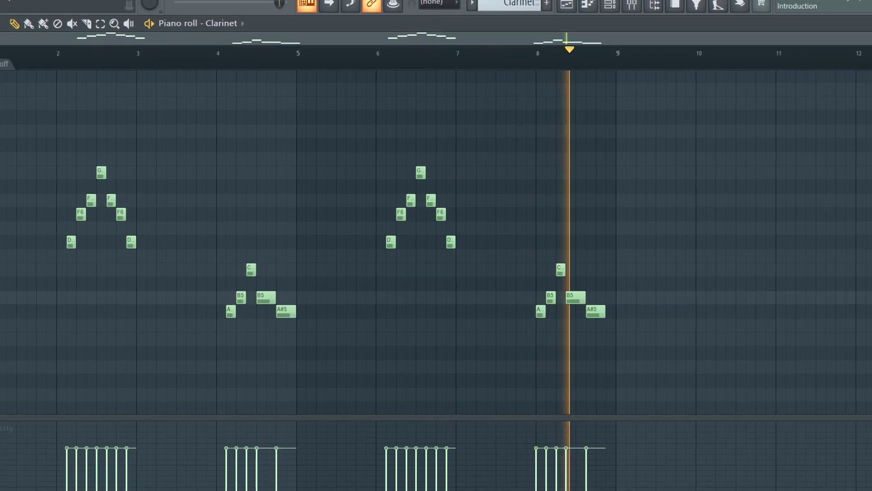
pyautogui.press('space')
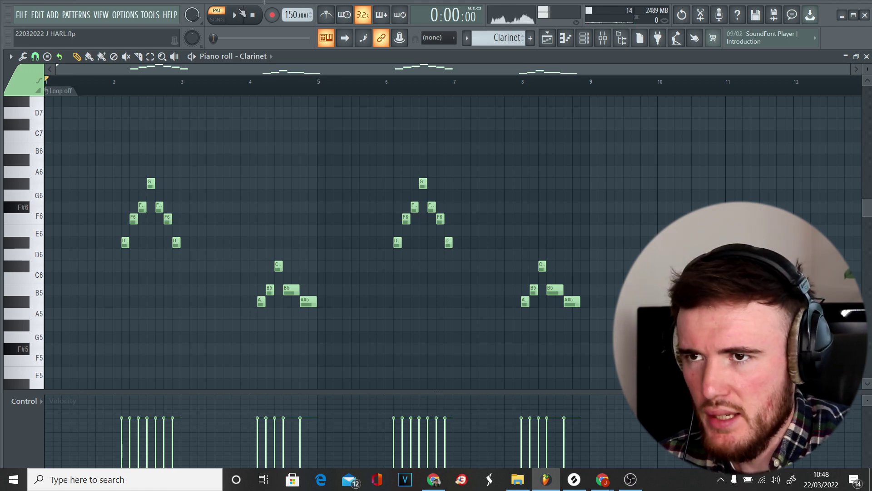
pyautogui.press('F5')
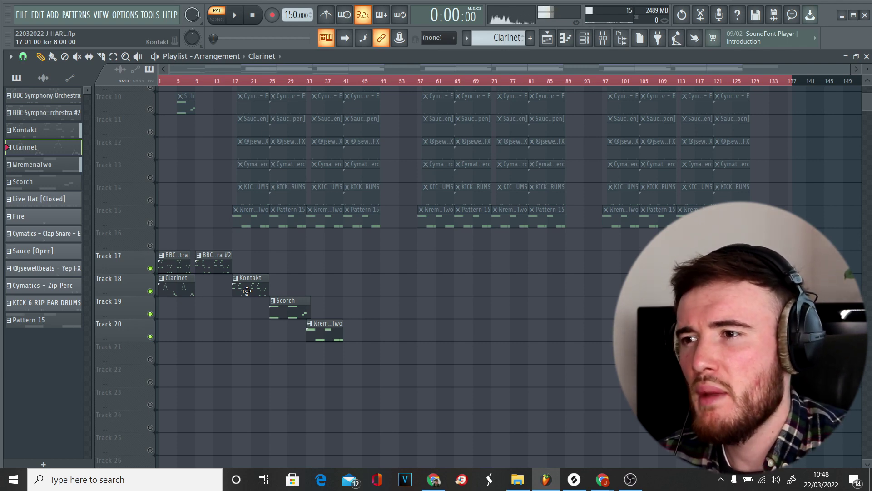
# Step: View the Kontakt pattern and plugin, then set song playback to start near bar 17
pyautogui.doubleClick(247, 291)
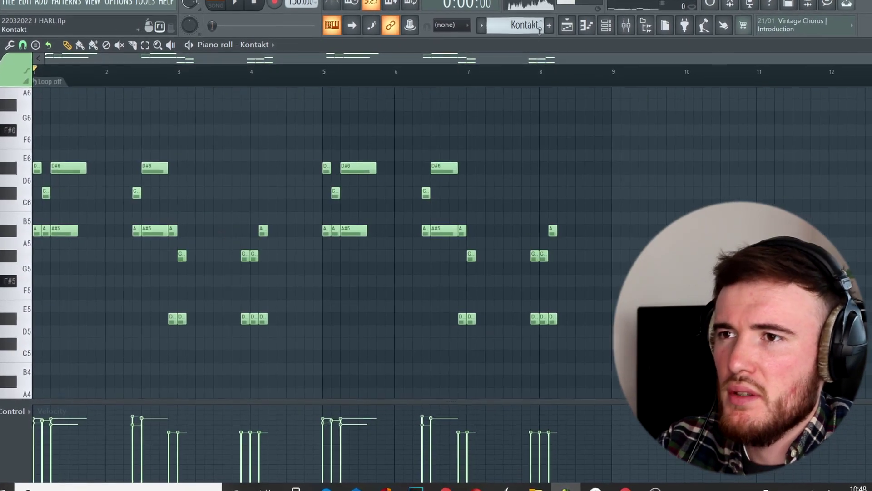
pyautogui.press('F6')
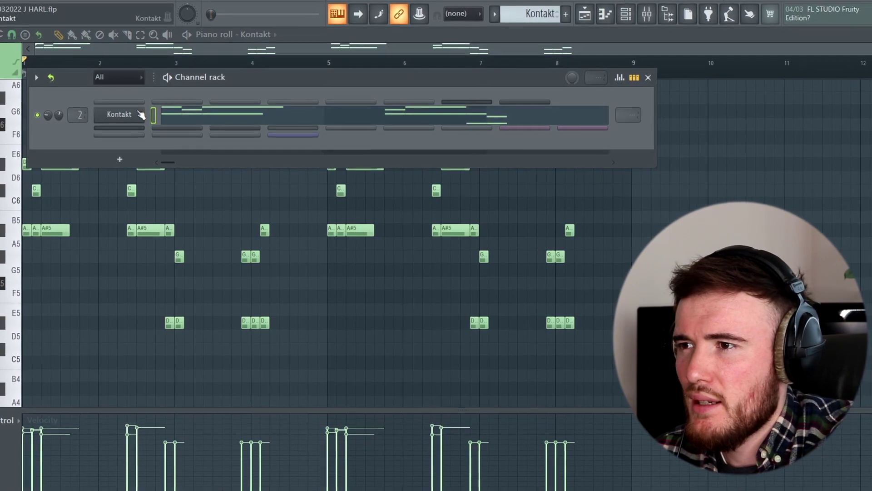
pyautogui.click(139, 114)
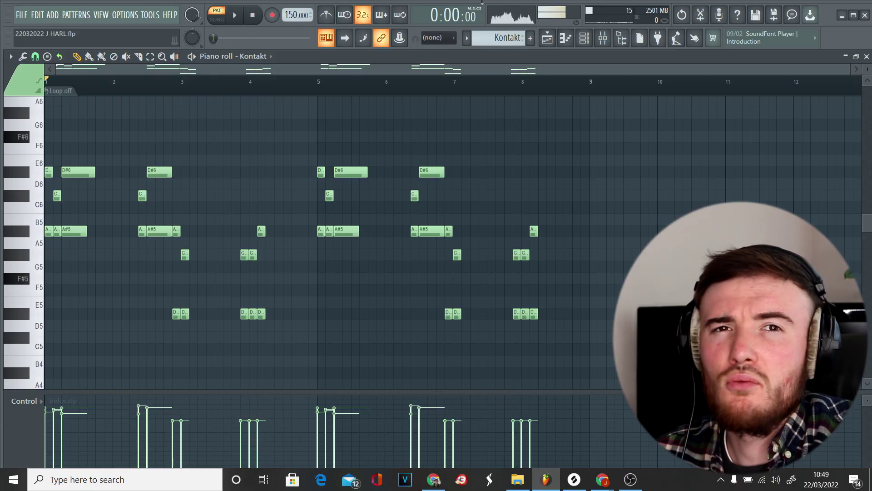
pyautogui.click(548, 45)
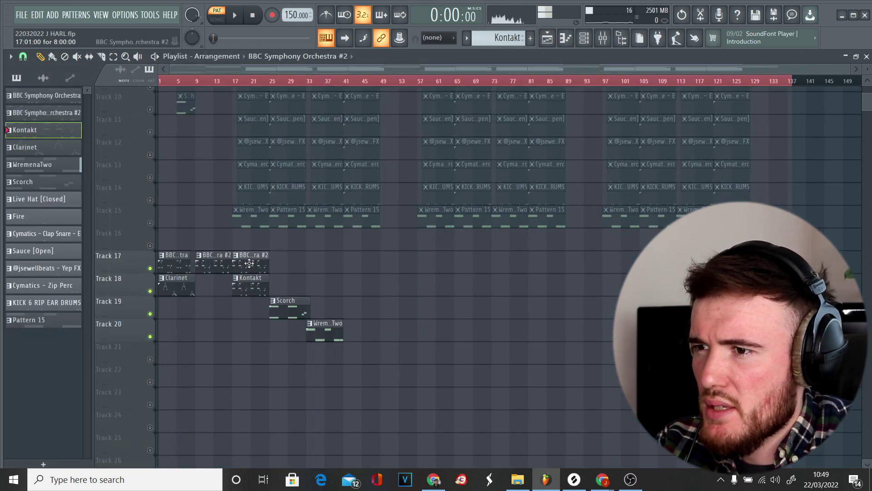
pyautogui.click(237, 80)
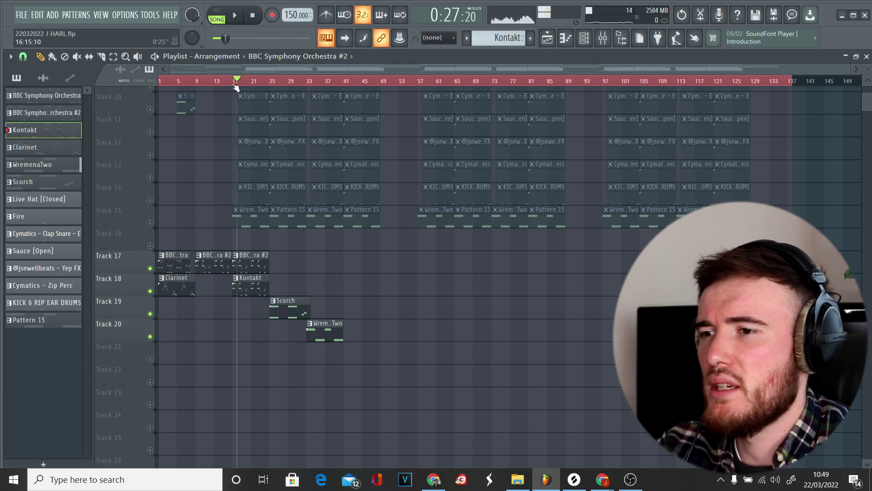
# Step: Open the Scorch channel's notes in the piano roll from the Channel rack
pyautogui.press('F6')
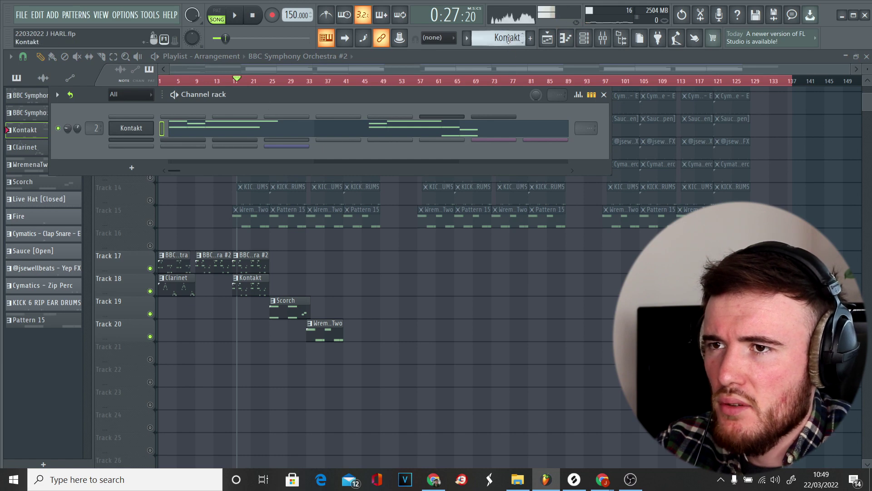
pyautogui.scroll(-1, 504, 38)
pyautogui.scroll(-1, 504, 38)
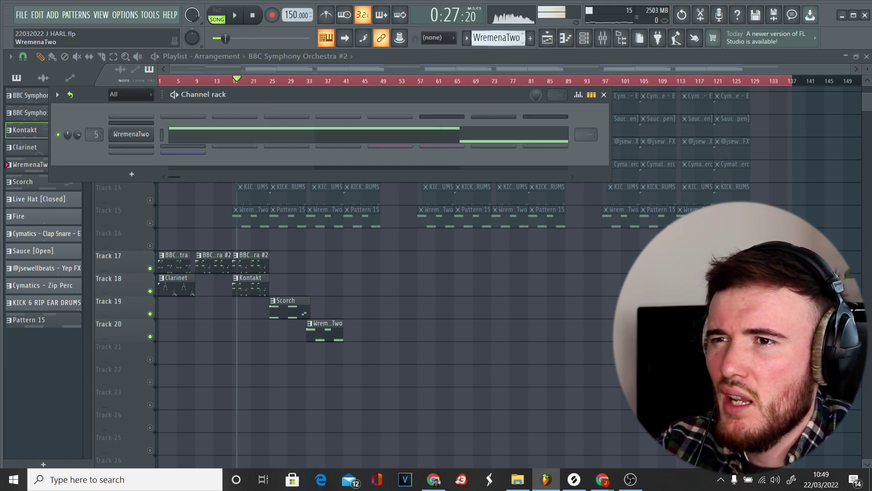
pyautogui.scroll(-1, 504, 38)
pyautogui.doubleClick(291, 312)
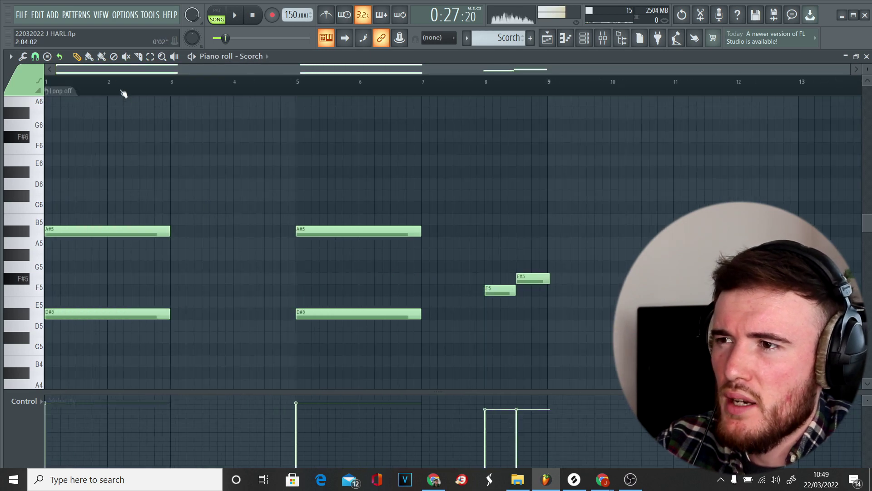
pyautogui.press('space')
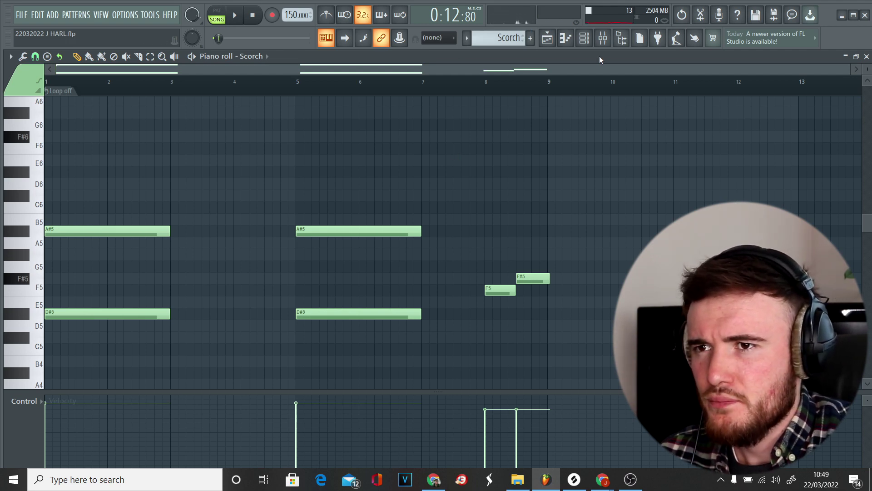
# Step: View the Scorch plugin, play and stop its pattern, then return to the Playlist
pyautogui.click(585, 38)
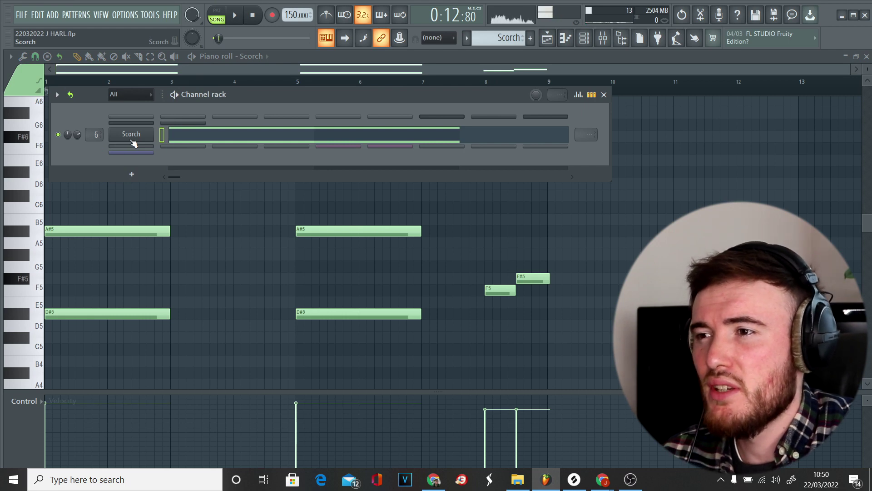
pyautogui.click(132, 141)
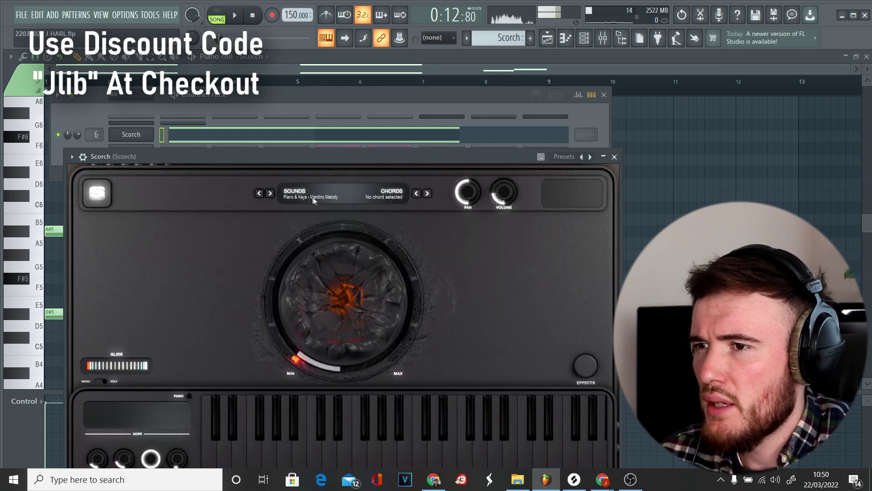
pyautogui.click(242, 15)
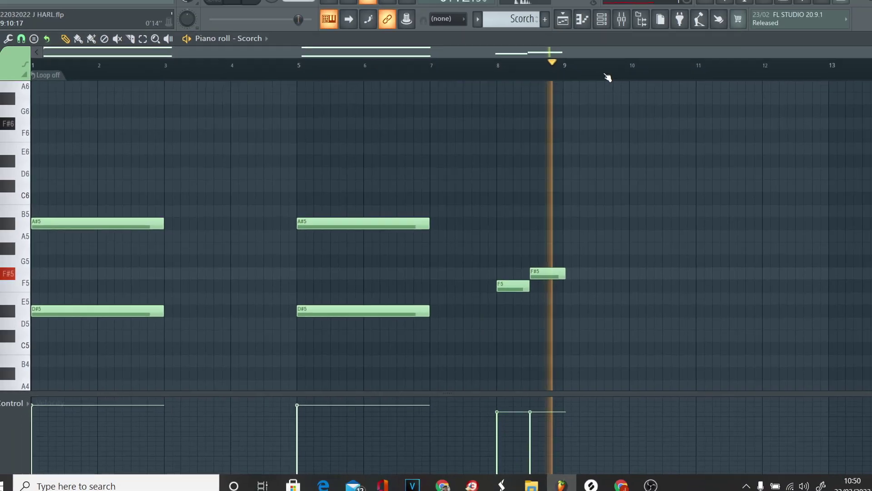
pyautogui.press('space')
pyautogui.click(555, 40)
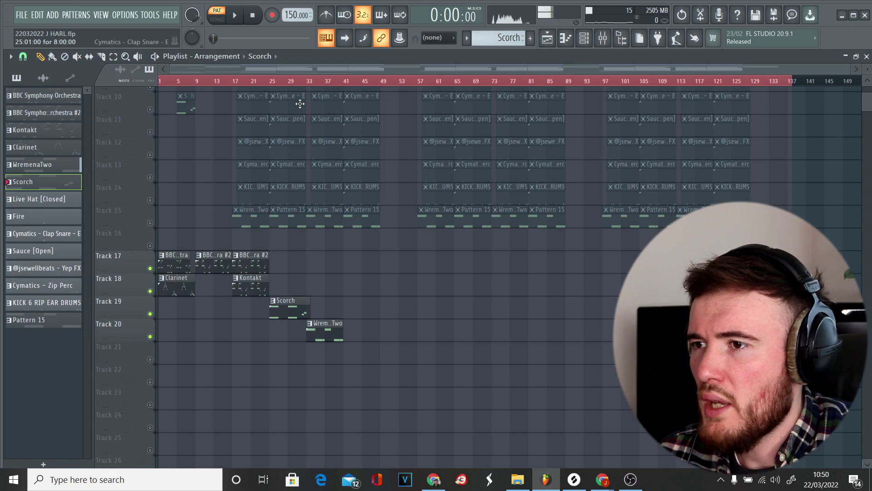
# Step: Set playback to start at bar 9, delete the Scorch clip on Track 19, and open WremenaTwo's notes
pyautogui.scroll(5, 177, 248)
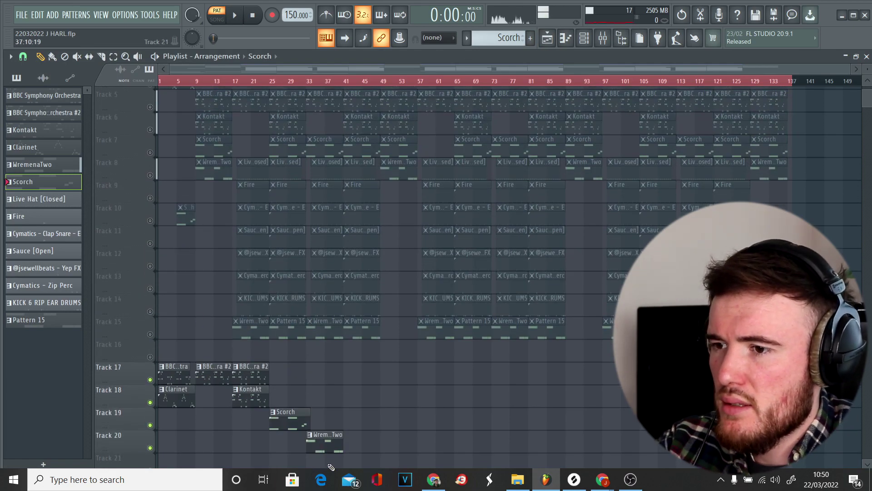
pyautogui.click(197, 81)
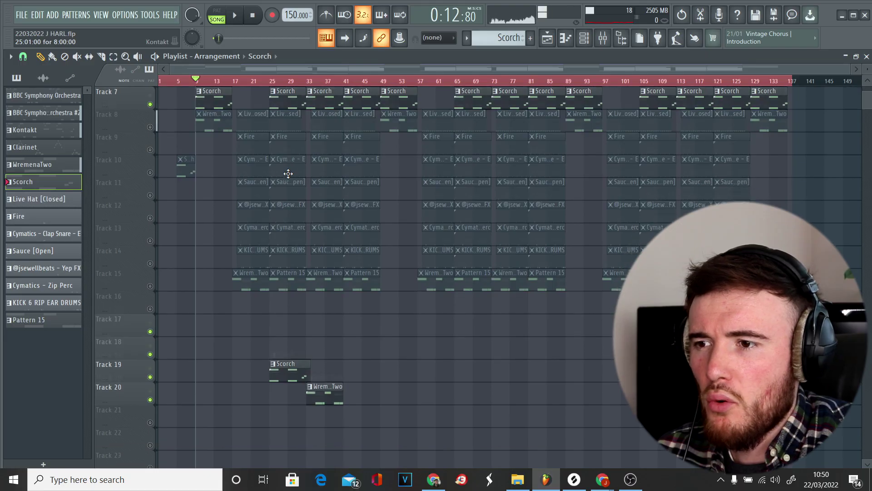
pyautogui.scroll(-2, 286, 171)
pyautogui.rightClick(282, 351)
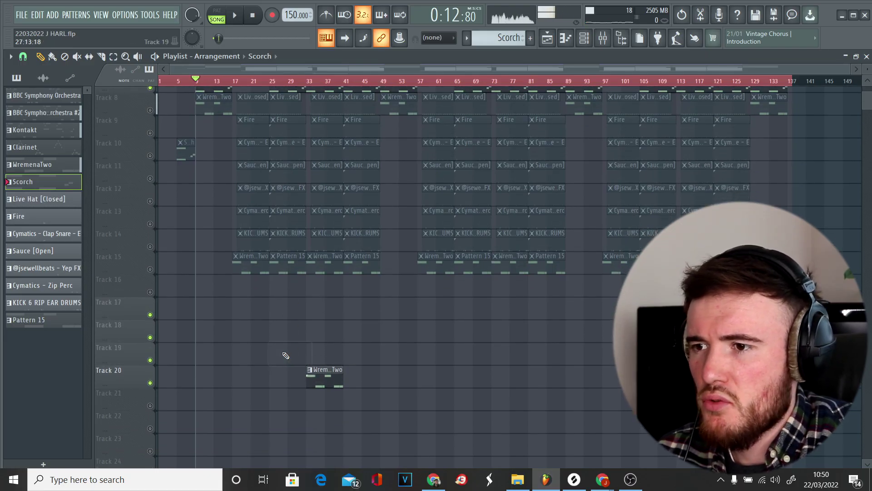
pyautogui.doubleClick(330, 377)
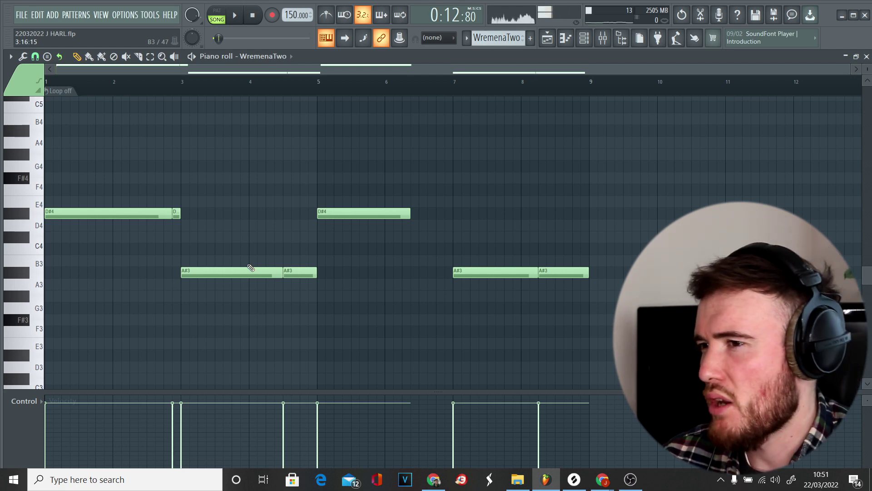
# Step: View the WremenaTwo plugin, then play its D#4/A#3 drone pattern alone in PAT mode
pyautogui.click(585, 38)
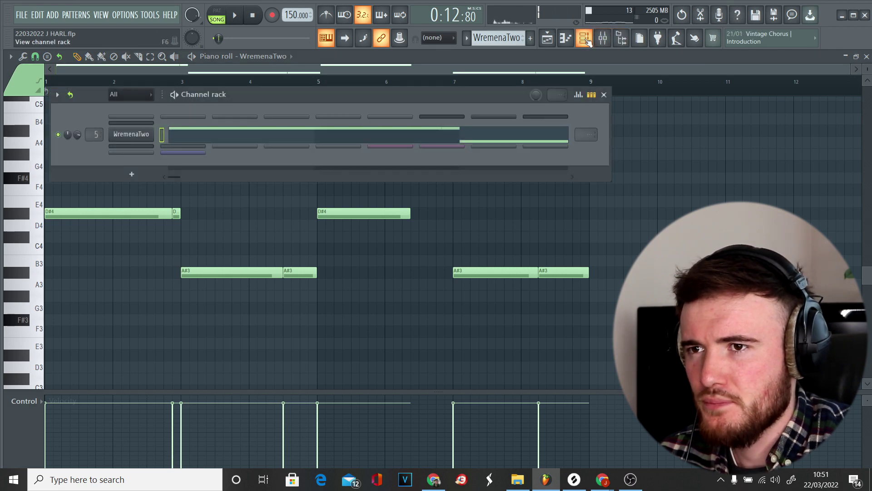
pyautogui.click(141, 135)
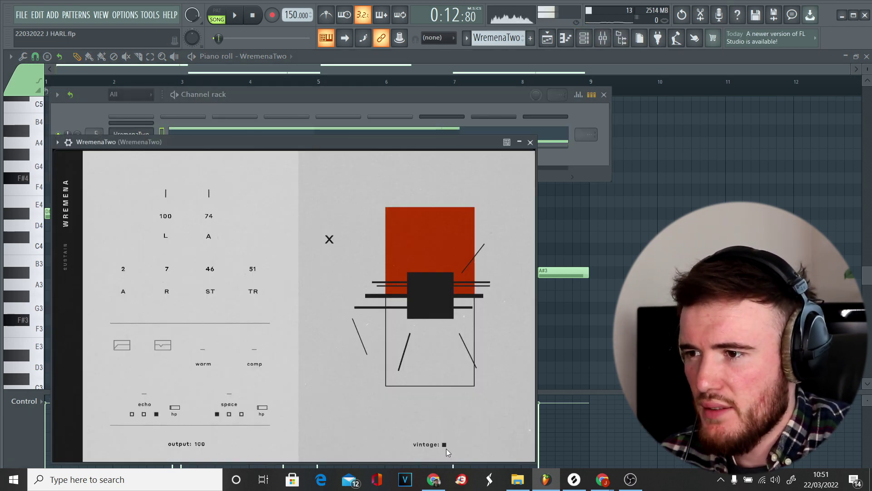
pyautogui.press('F12')
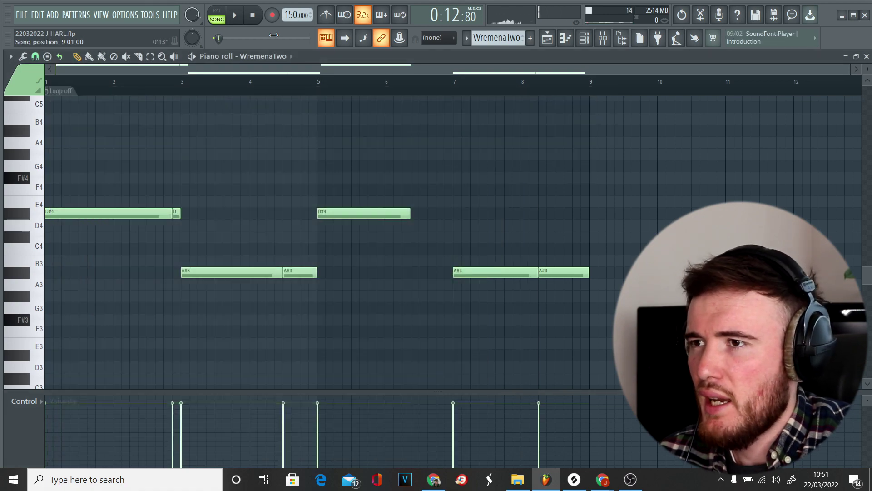
pyautogui.click(224, 15)
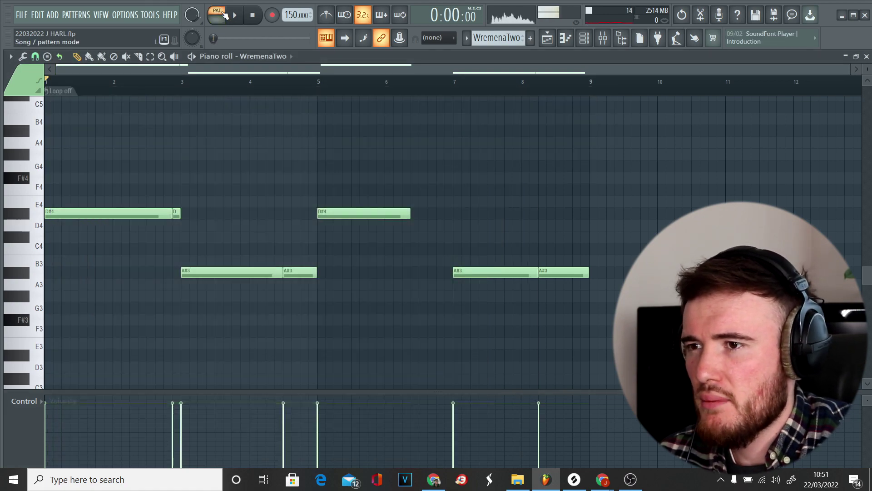
pyautogui.click(223, 144)
pyautogui.press('space')
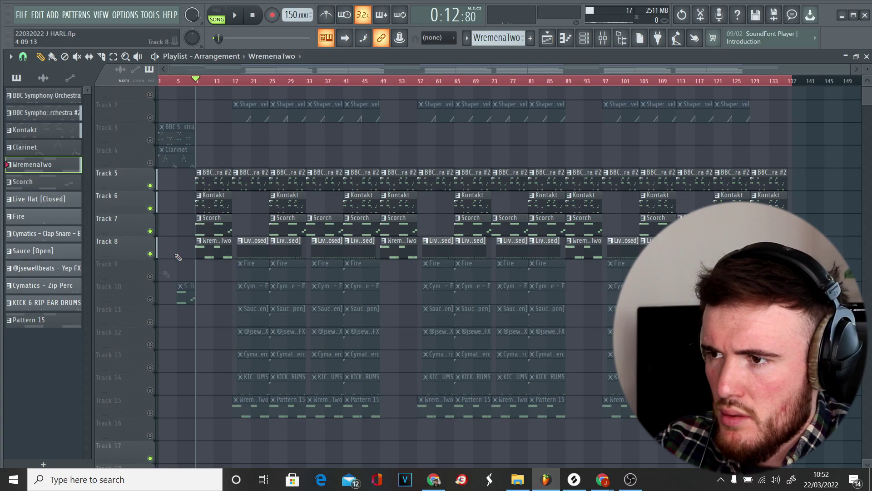
# Step: Unmute Track 10 and all other muted Playlist tracks
pyautogui.click(150, 299)
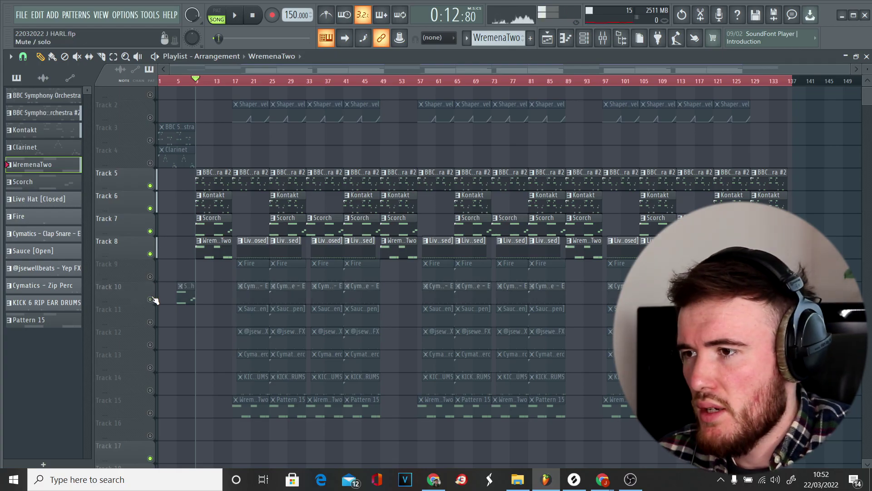
pyautogui.rightClick(151, 276)
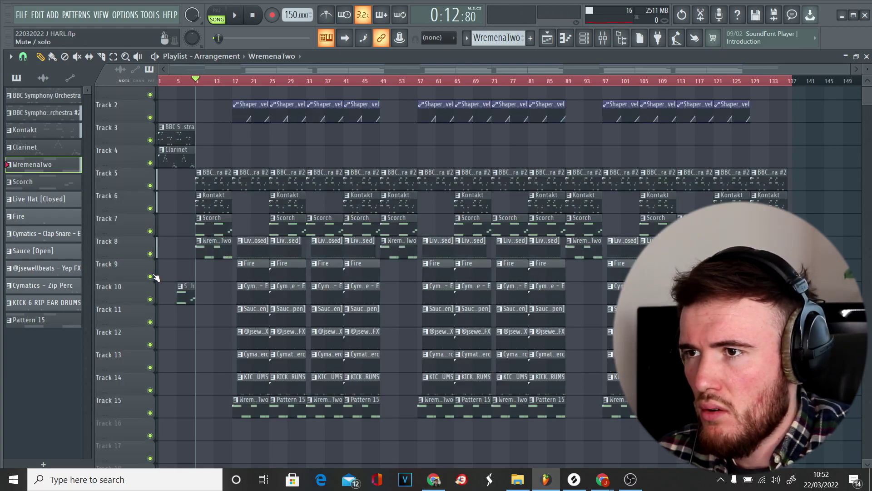
pyautogui.keyDown('ctrl'); pyautogui.scroll(2, 244, 249); pyautogui.keyUp('ctrl')
# Step: Play and stop the Live Hat [Closed] hi-hat pattern, then bring up the Mixer
pyautogui.doubleClick(243, 249)
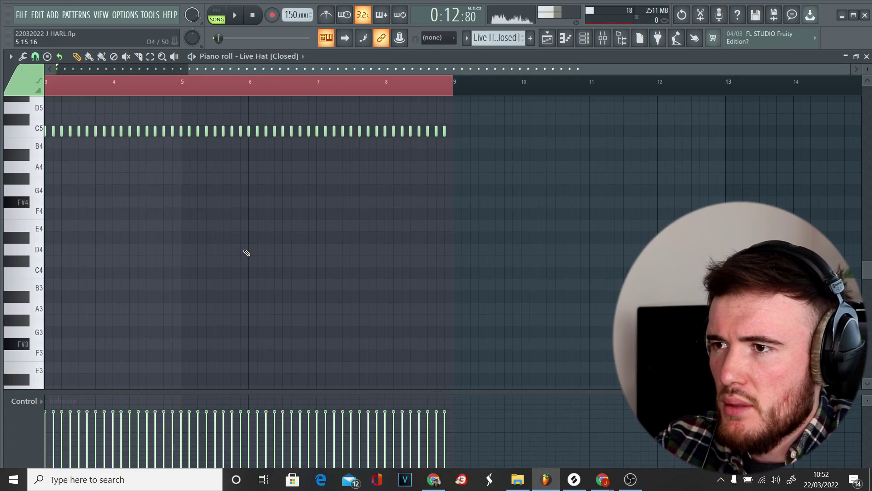
pyautogui.scroll(5, 149, 165)
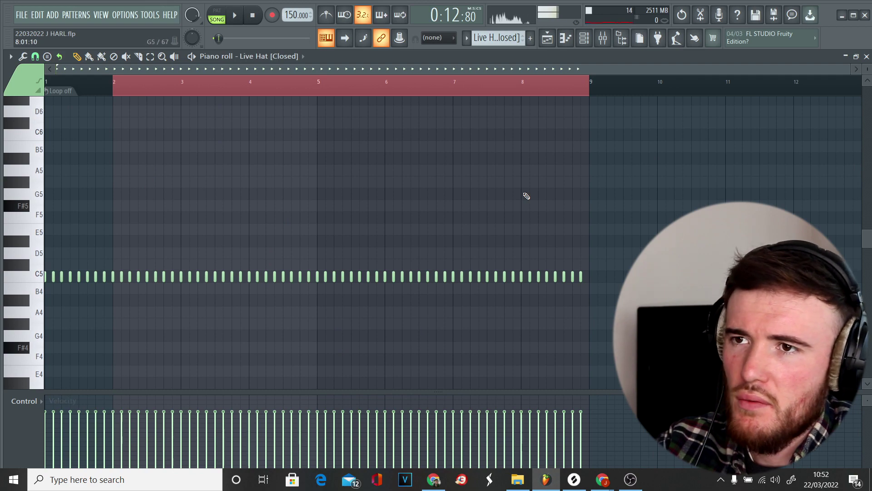
pyautogui.press('space')
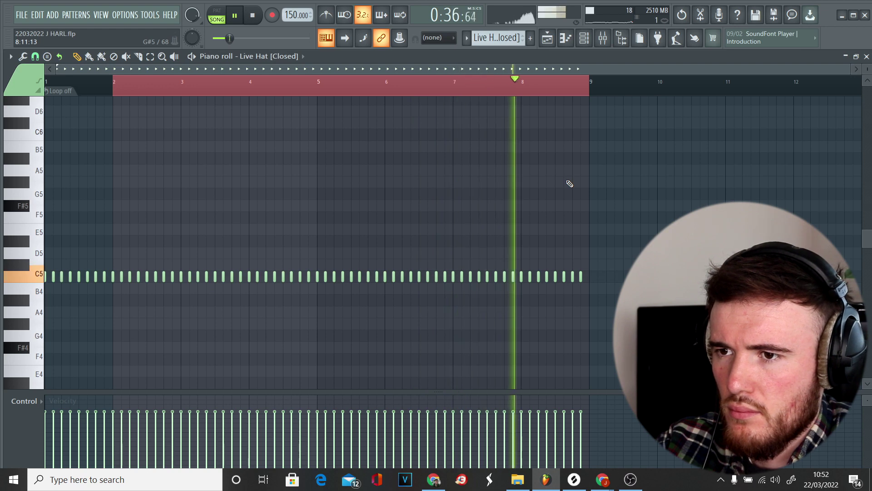
pyautogui.press('space')
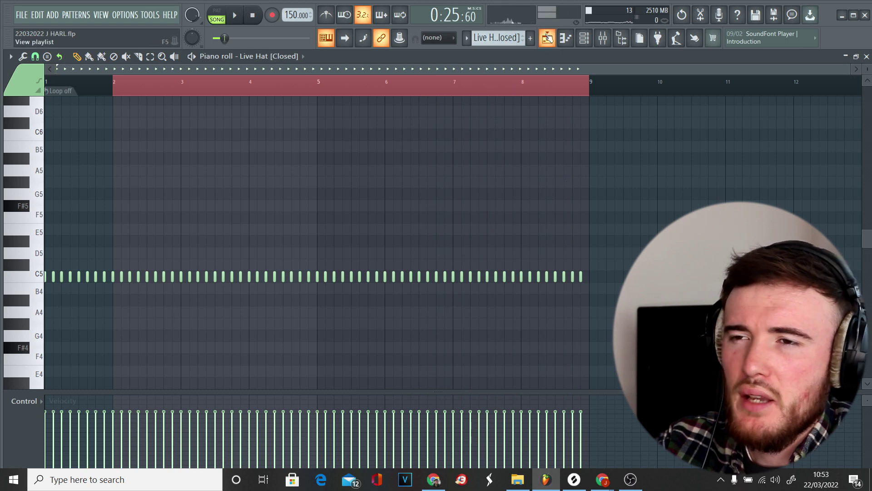
pyautogui.click(600, 38)
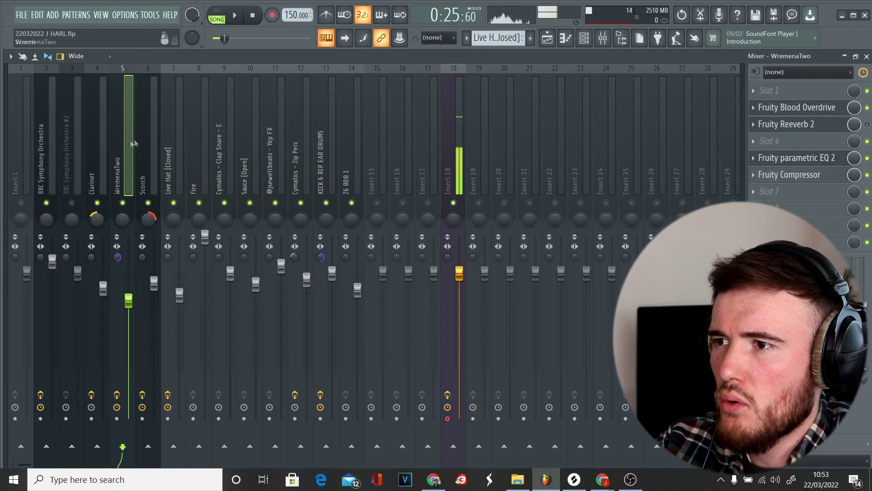
# Step: Open ShaperBox2 on the Live Hat insert and bring up automation options for its Mix knob
pyautogui.click(170, 173)
pyautogui.click(809, 157)
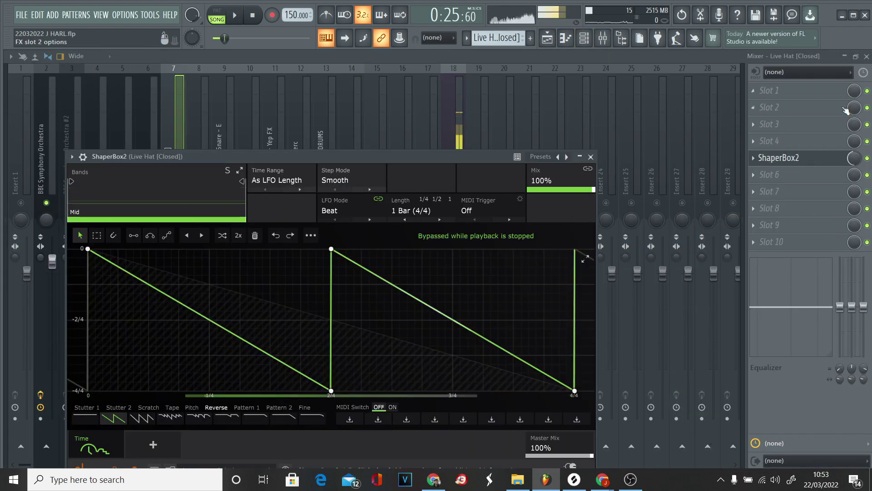
pyautogui.click(809, 158)
pyautogui.rightClick(853, 156)
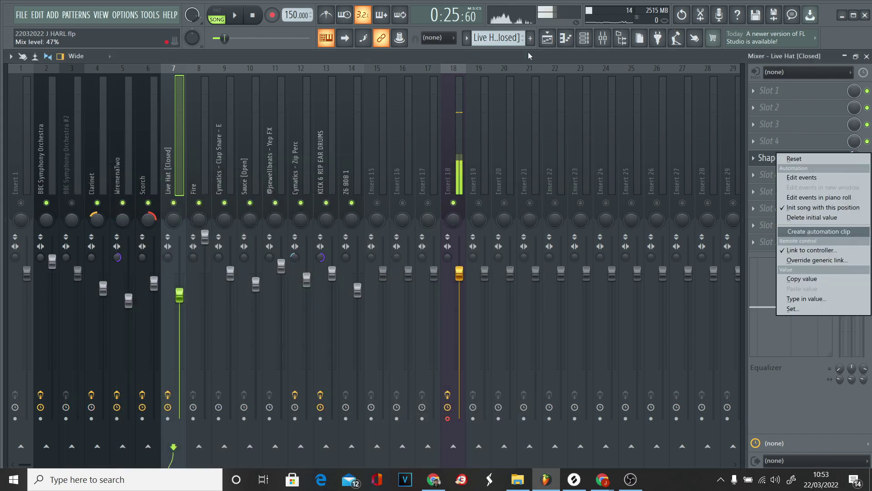
# Step: Return to the Playlist and audition the ShaperBox2 Mix level automation from bar 17
pyautogui.press('F9')
pyautogui.click(547, 39)
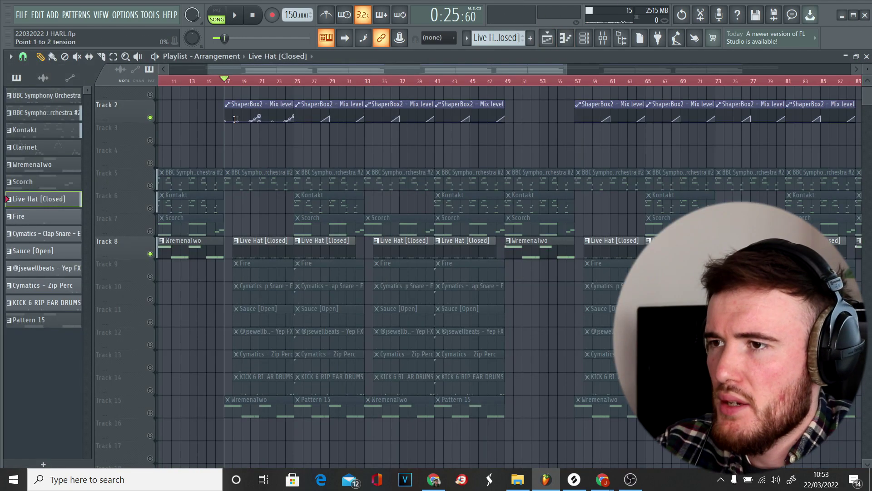
pyautogui.scroll(3, 224, 122)
pyautogui.press('space')
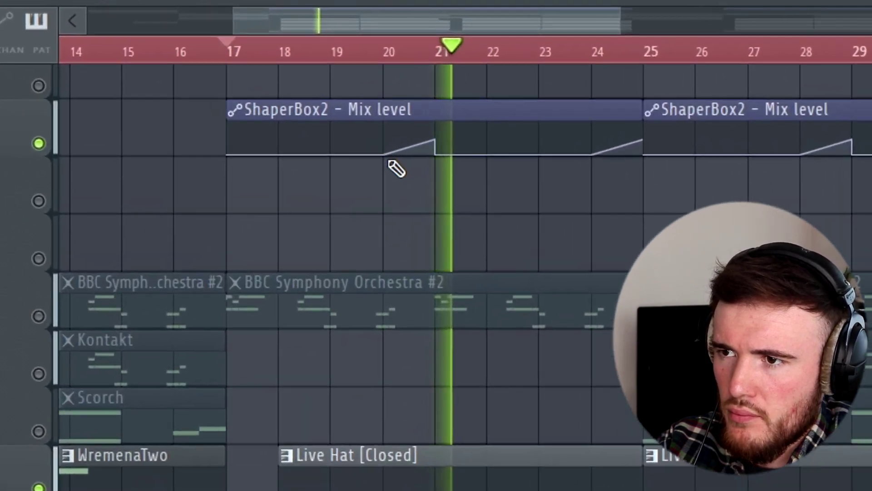
pyautogui.press('space')
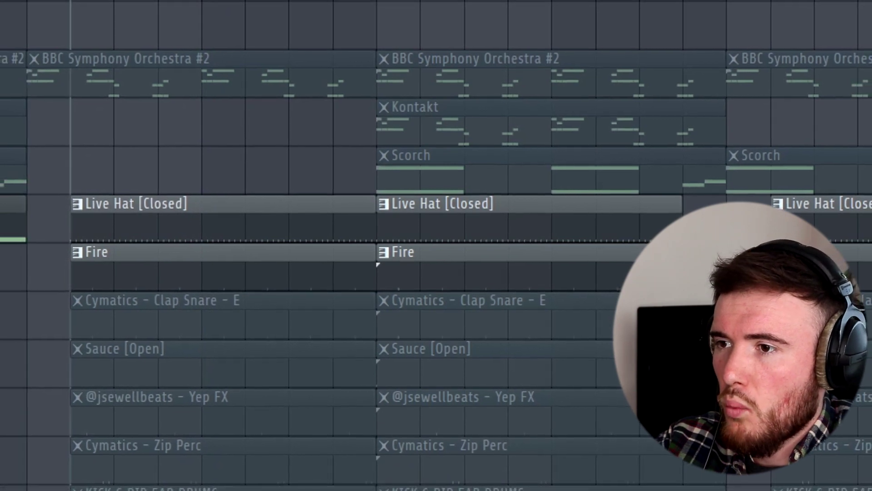
# Step: Unmute the Cymatics - Clap Snare track, check the Fire pattern's notes, then play the arrangement
pyautogui.click(123, 314)
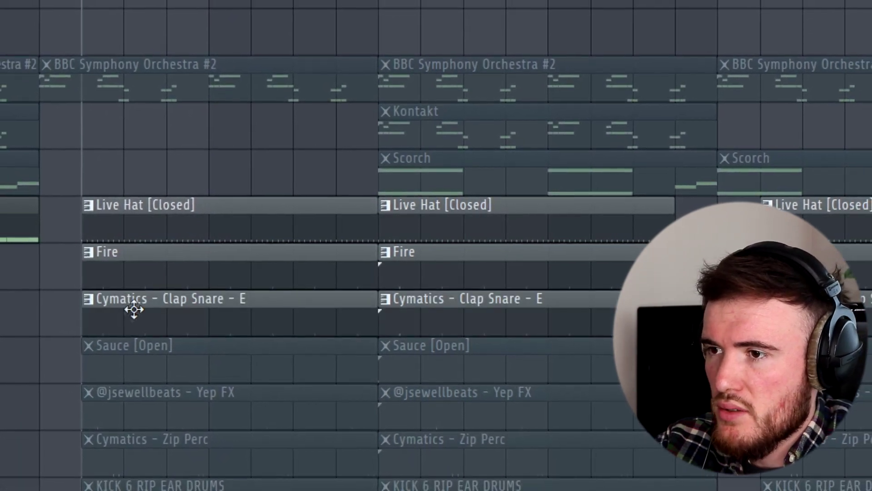
pyautogui.doubleClick(113, 253)
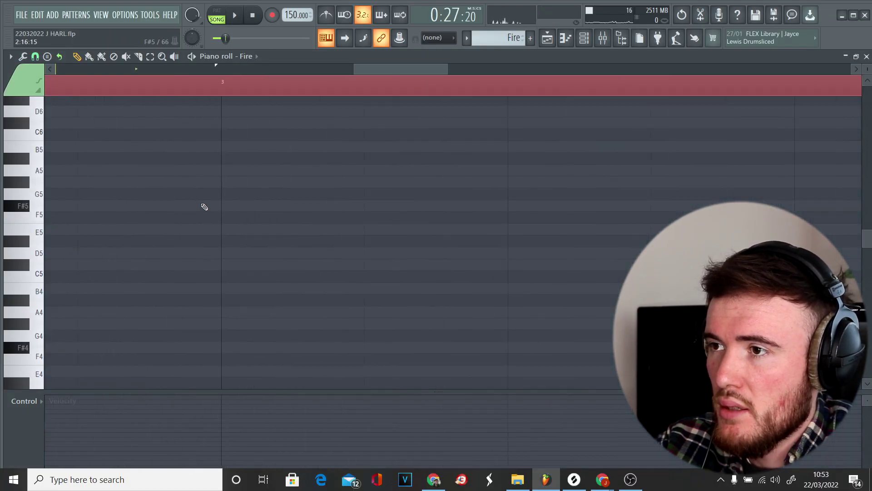
pyautogui.click(547, 41)
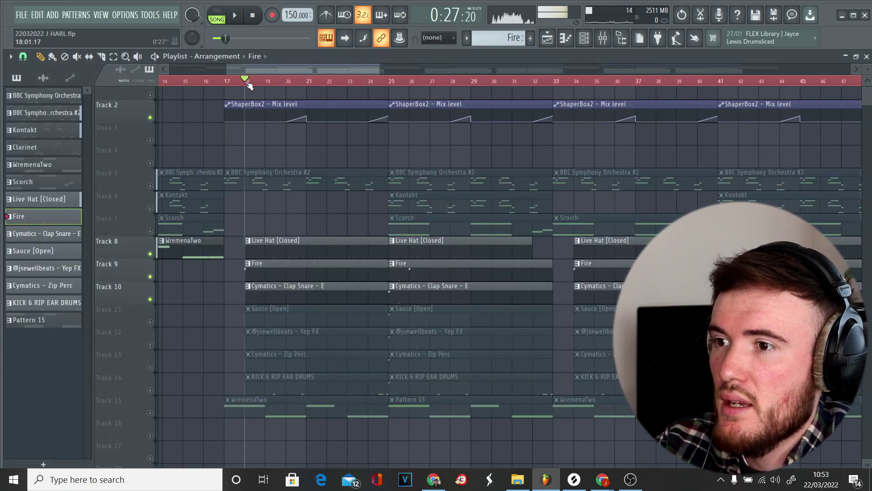
pyautogui.press('space')
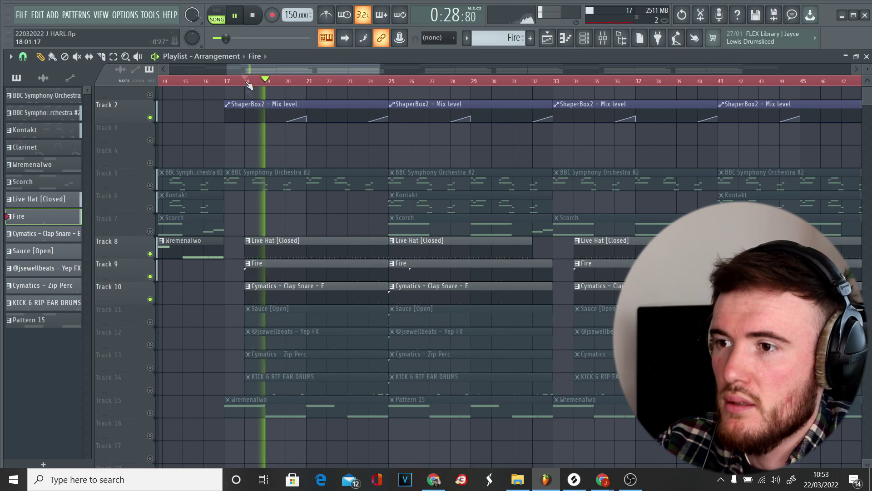
# Step: Review the Clap Snare pattern's notes, then move the playback position to bar 25
pyautogui.doubleClick(265, 292)
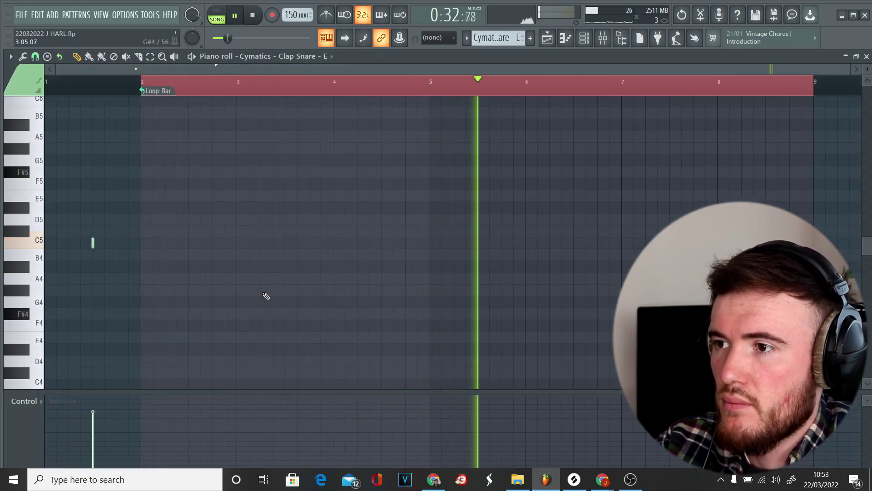
pyautogui.press('space')
pyautogui.press('F5')
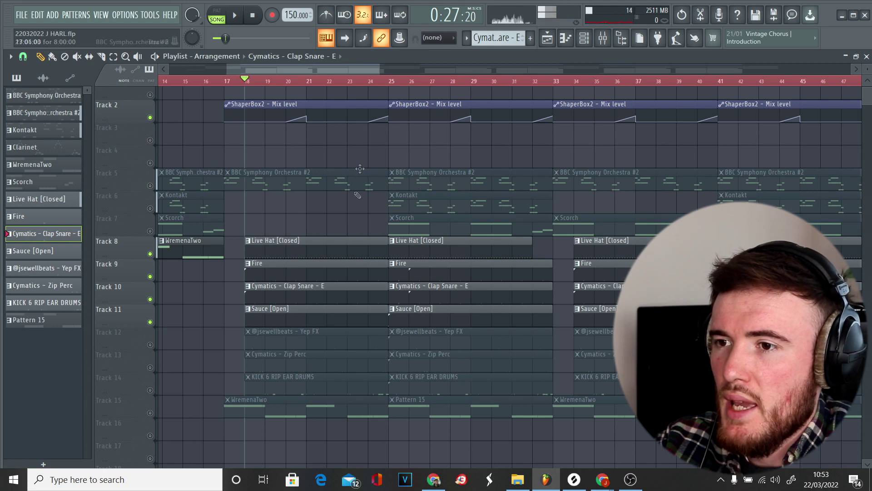
pyautogui.click(390, 81)
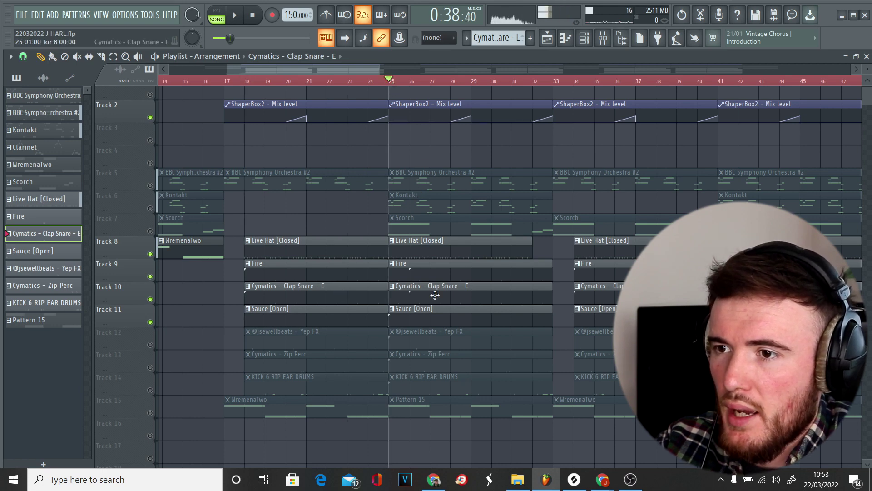
# Step: Audition the Sauce [Open] pattern's notes from the Channel rack
pyautogui.press('F6')
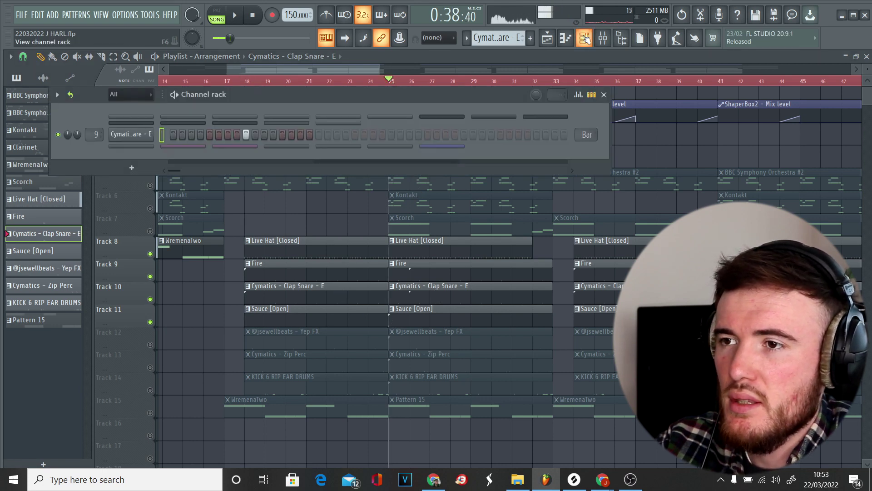
pyautogui.doubleClick(413, 321)
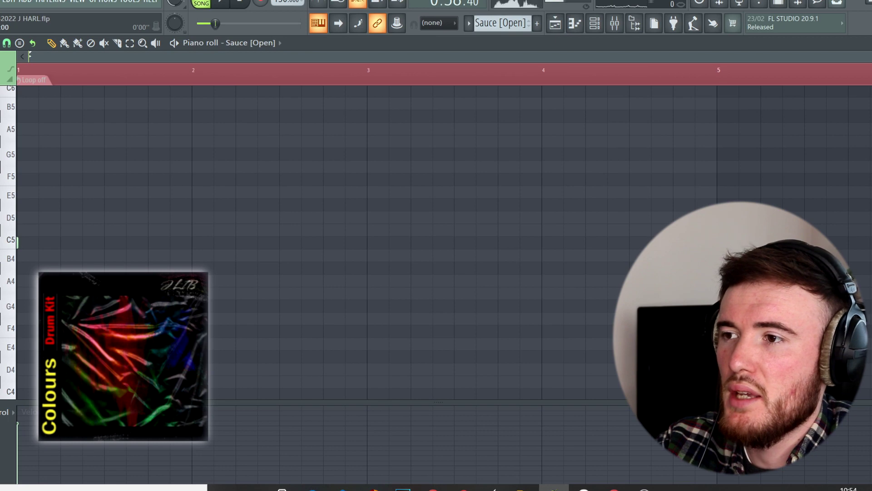
pyautogui.press('space')
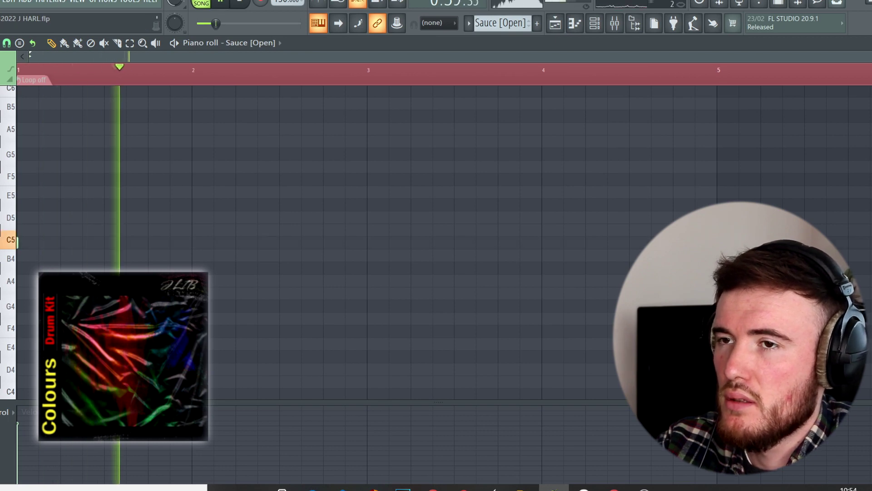
# Step: Unmute Track 13 with Cymatics - Zip Perc and view its pattern's notes
pyautogui.click(614, 23)
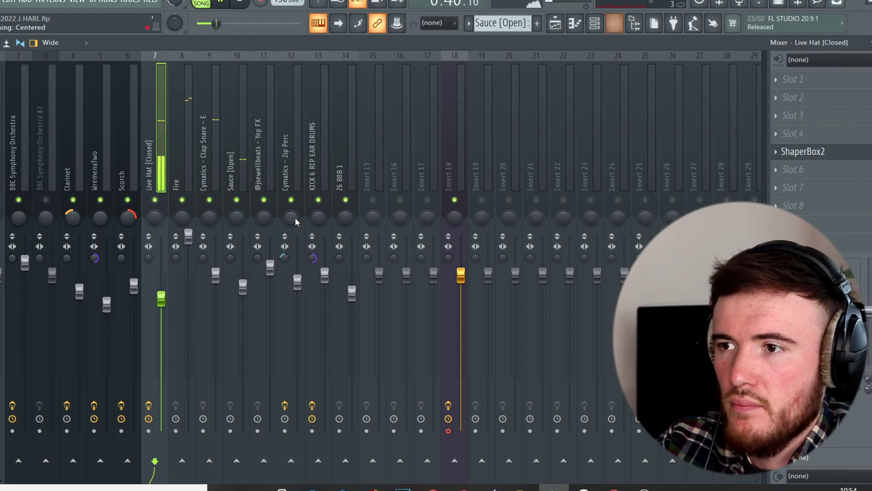
pyautogui.press('F5')
pyautogui.click(129, 377)
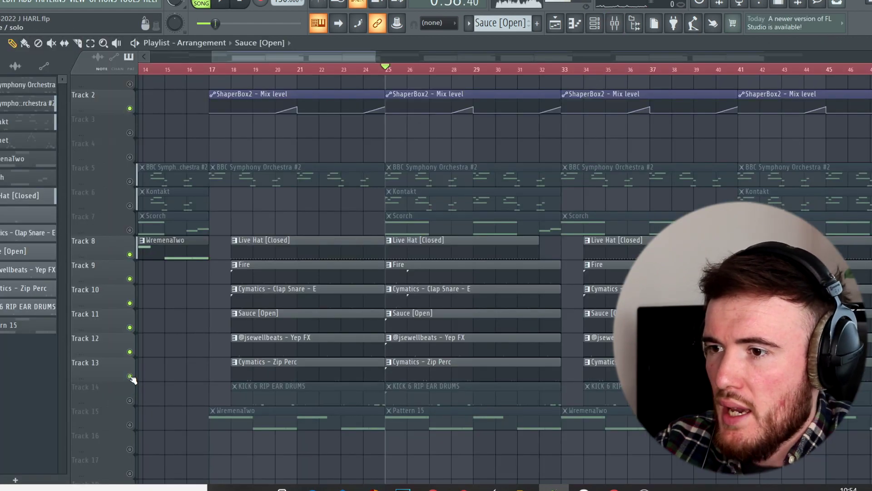
pyautogui.doubleClick(241, 370)
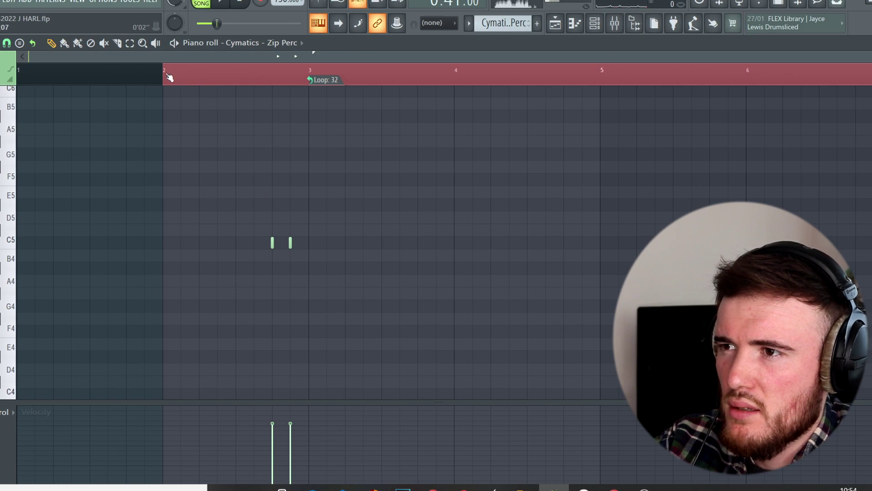
# Step: Play the Cymatics - Zip Perc pattern, then go back to the Playlist
pyautogui.press('space')
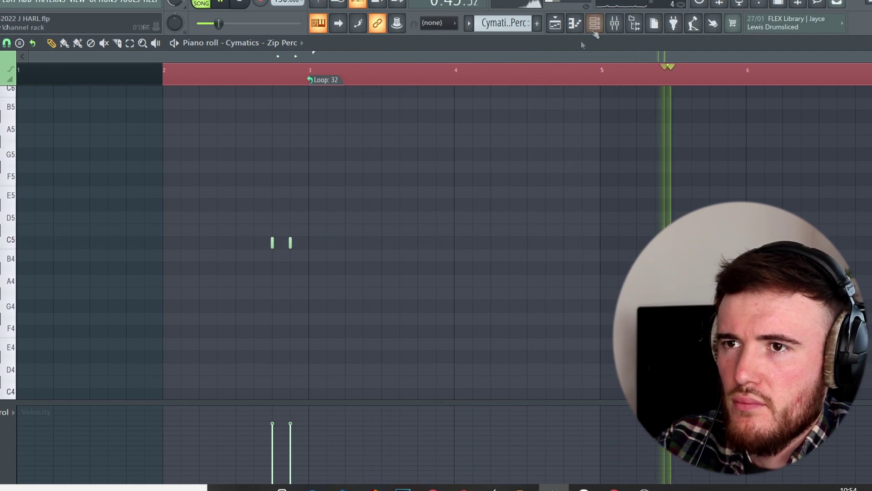
pyautogui.press('space')
pyautogui.click(555, 22)
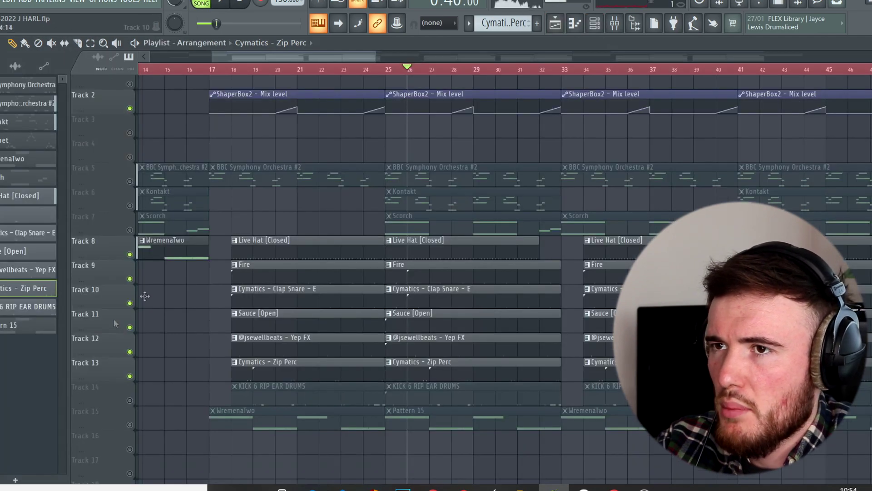
pyautogui.press('F6')
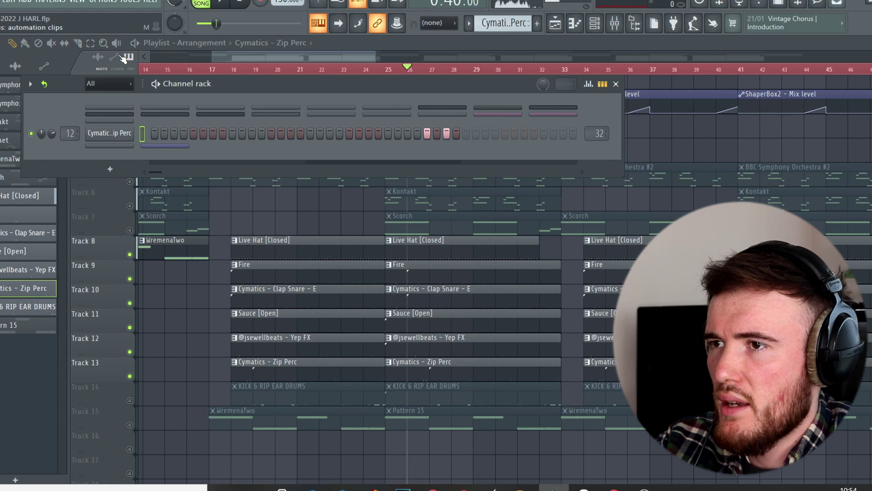
pyautogui.press('Up')
pyautogui.click(141, 127)
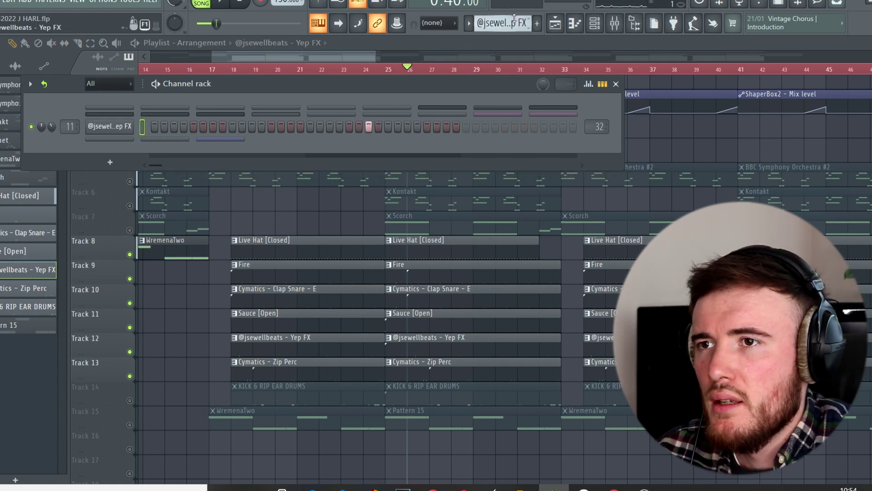
pyautogui.press('Down')
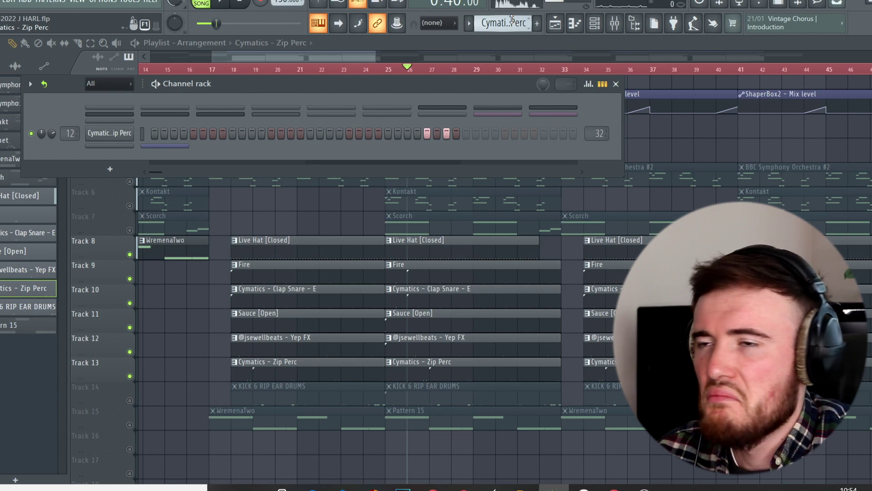
pyautogui.click(614, 23)
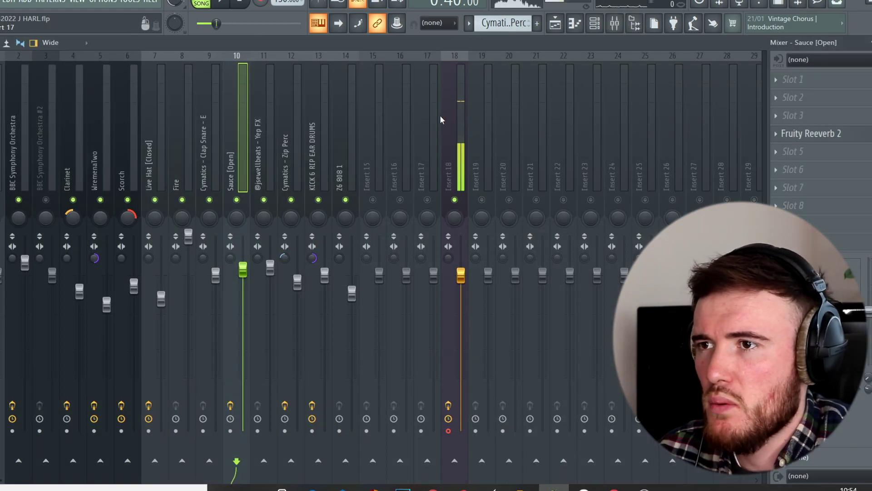
pyautogui.click(293, 104)
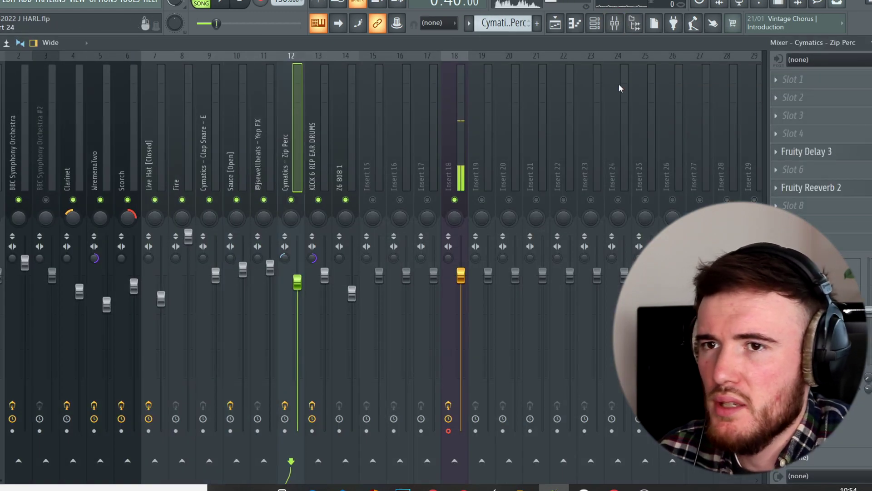
pyautogui.doubleClick(808, 155)
pyautogui.click(803, 153)
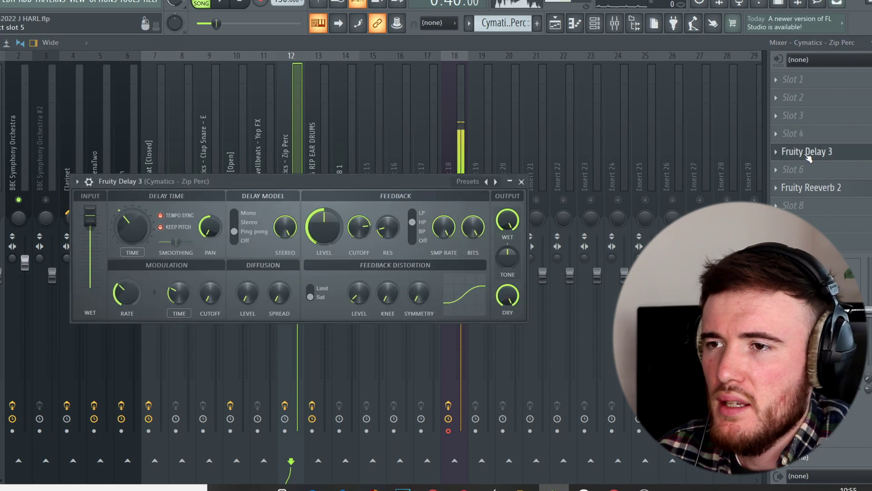
pyautogui.click(487, 181)
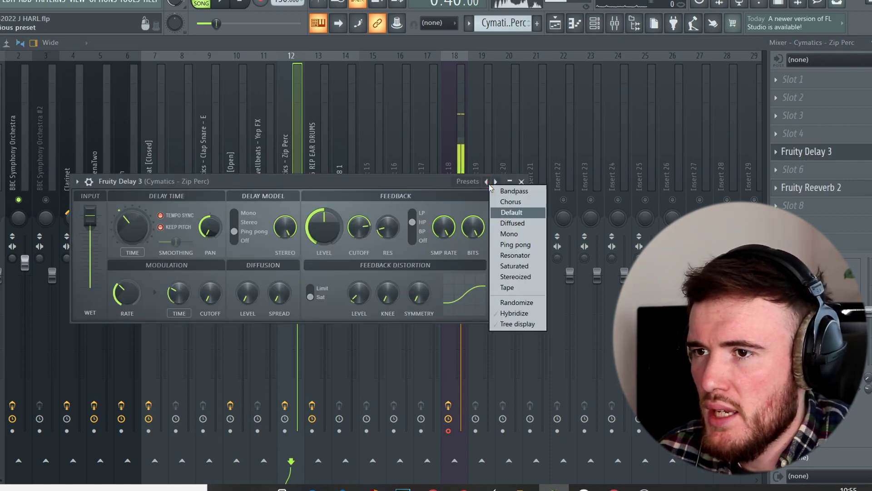
pyautogui.click(429, 186)
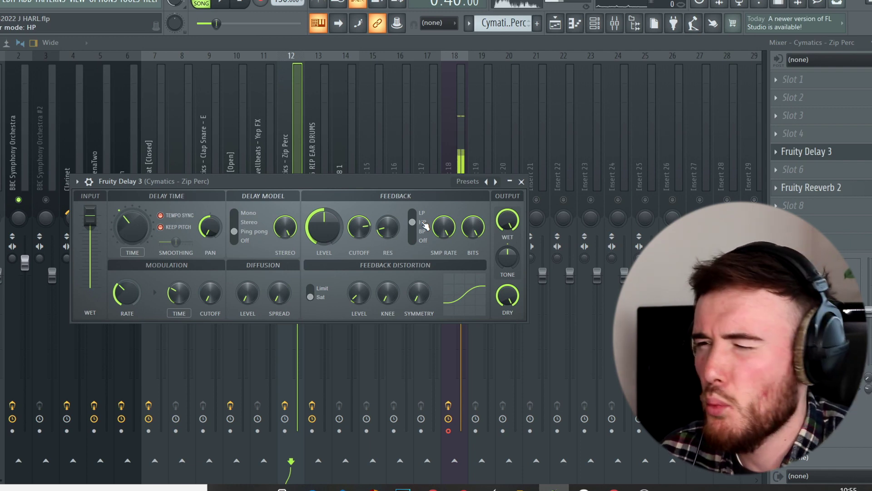
pyautogui.press('F5')
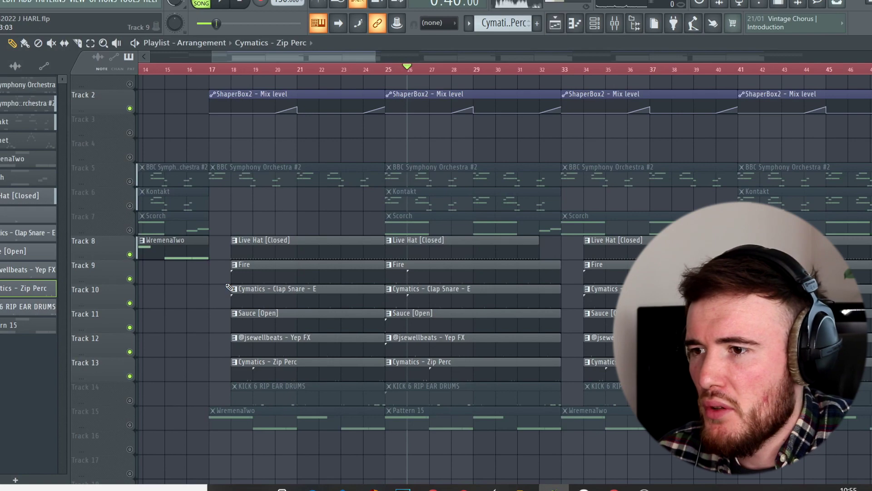
# Step: Play the KICK 6 RIP EAR DRUMS pattern's C5 kick hits in its Piano roll
pyautogui.doubleClick(154, 395)
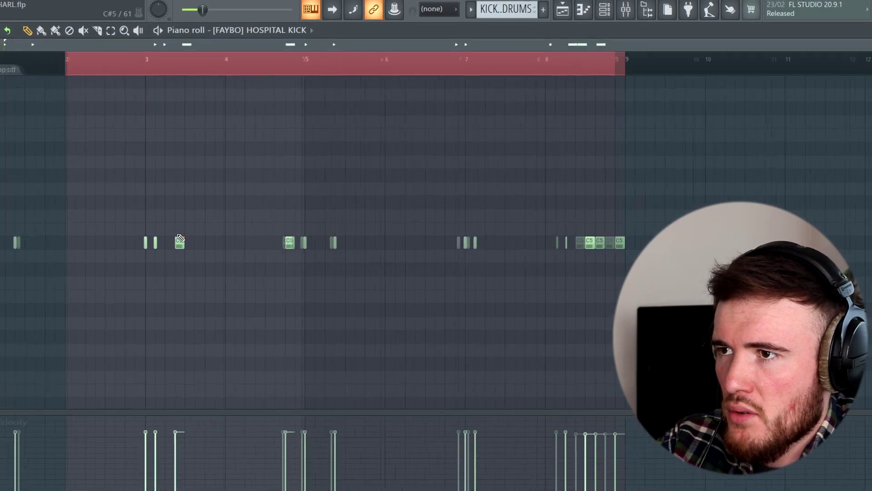
pyautogui.press('space')
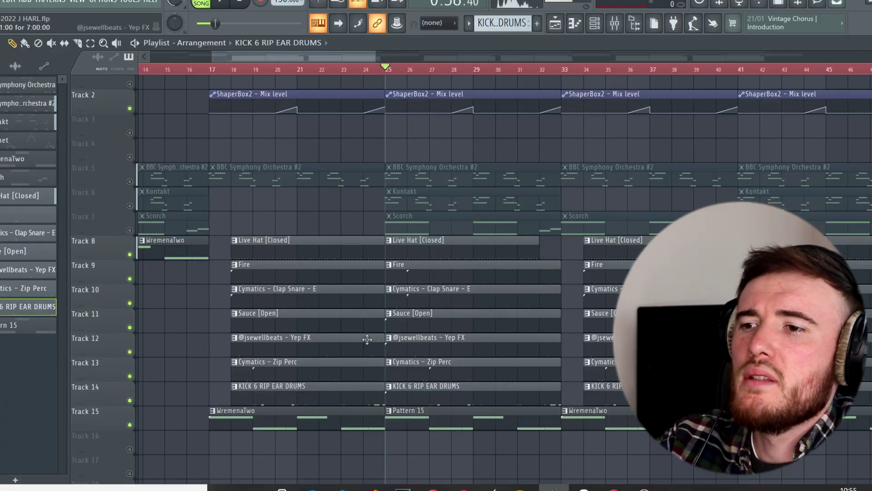
pyautogui.scroll(-5, 253, 335)
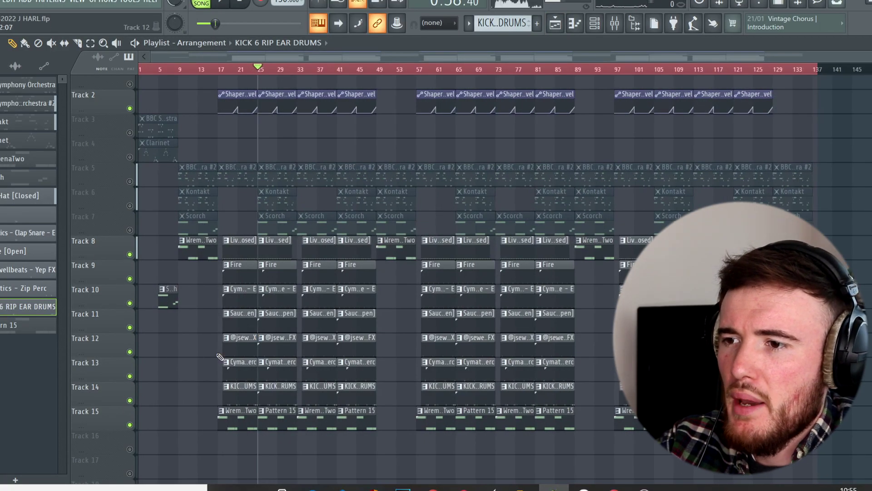
# Step: Play the Z6 808 bassline in Pattern 15, with its alternating D#5 and A#4 notes
pyautogui.scroll(3, 219, 357)
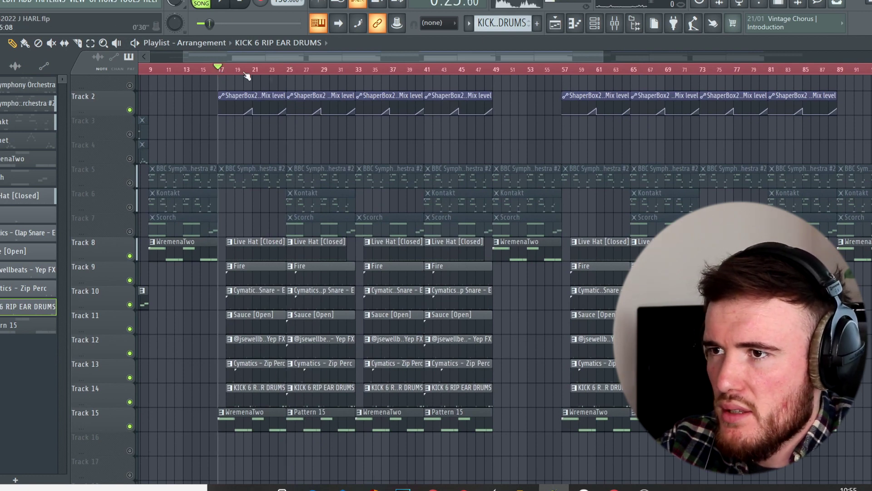
pyautogui.doubleClick(318, 416)
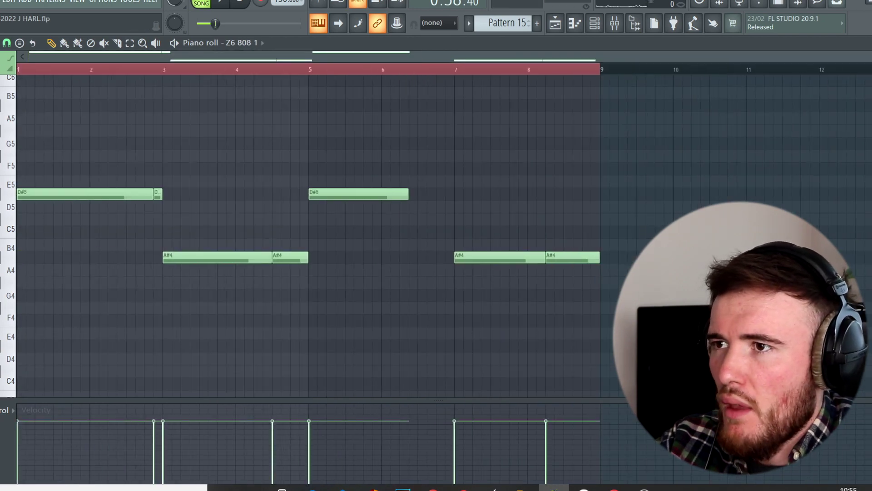
pyautogui.press('space')
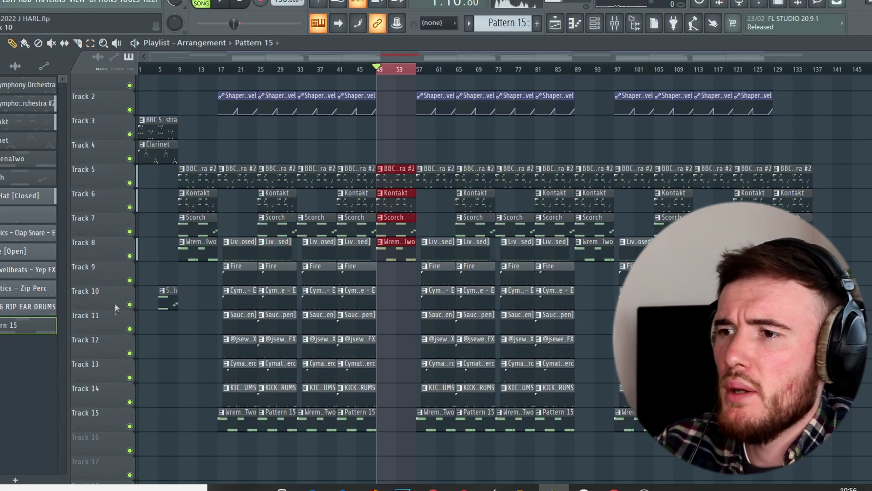
pyautogui.keyDown('ctrl'); pyautogui.scroll(4, 108, 326); pyautogui.keyUp('ctrl')
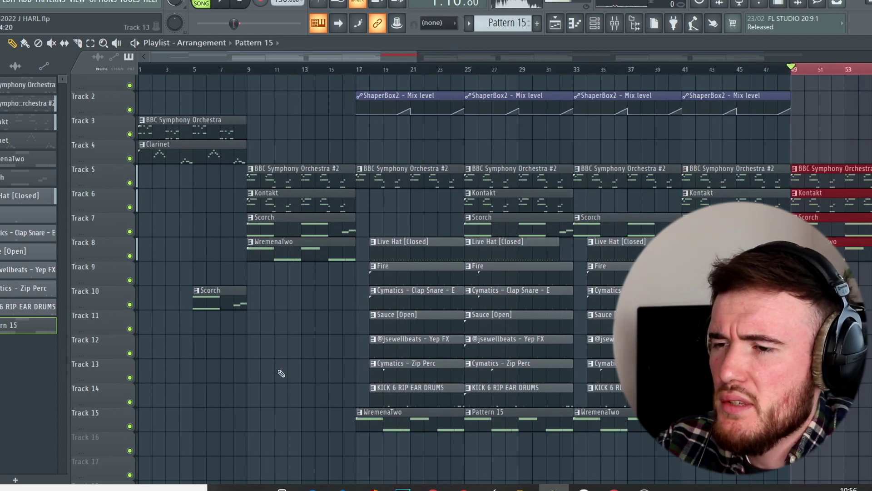
pyautogui.keyDown('ctrl'); pyautogui.scroll(2, 281, 373); pyautogui.keyUp('ctrl')
pyautogui.keyDown('ctrl'); pyautogui.scroll(-2, 398, 411); pyautogui.keyUp('ctrl')
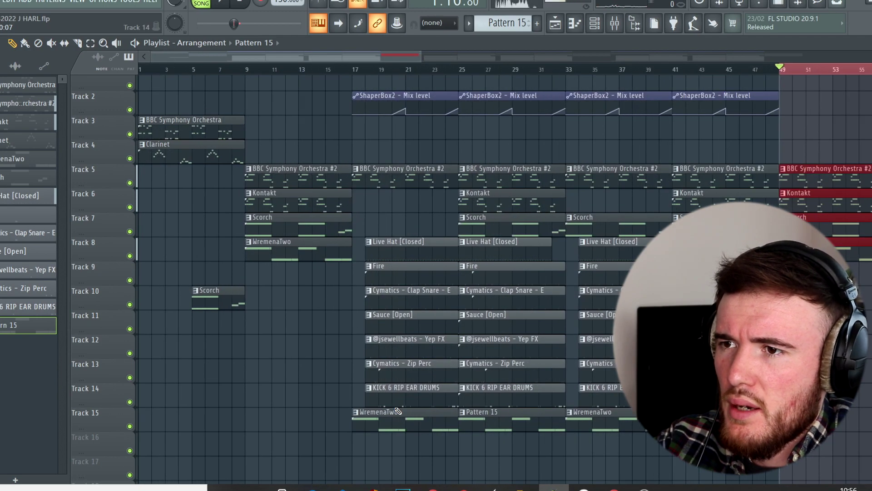
pyautogui.click(329, 72)
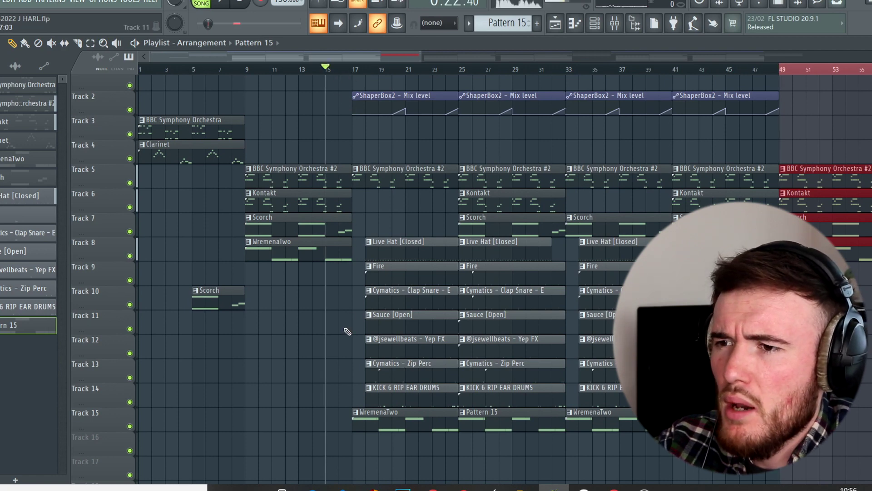
pyautogui.keyDown('ctrl'); pyautogui.scroll(4, 348, 331); pyautogui.keyUp('ctrl')
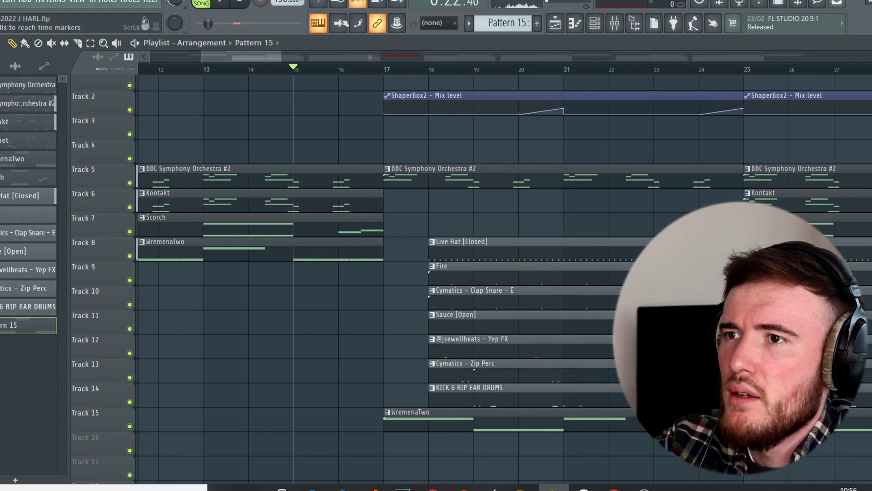
pyautogui.click(341, 71)
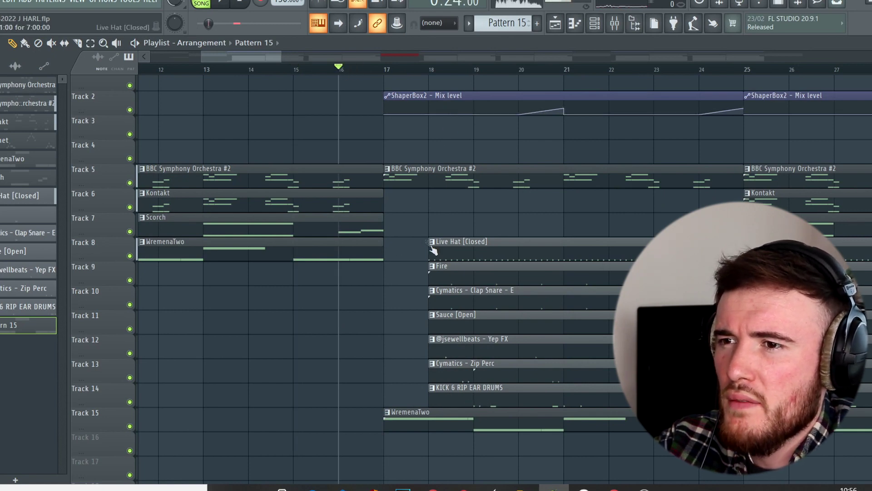
pyautogui.moveTo(432, 249); pyautogui.dragTo(391, 250)
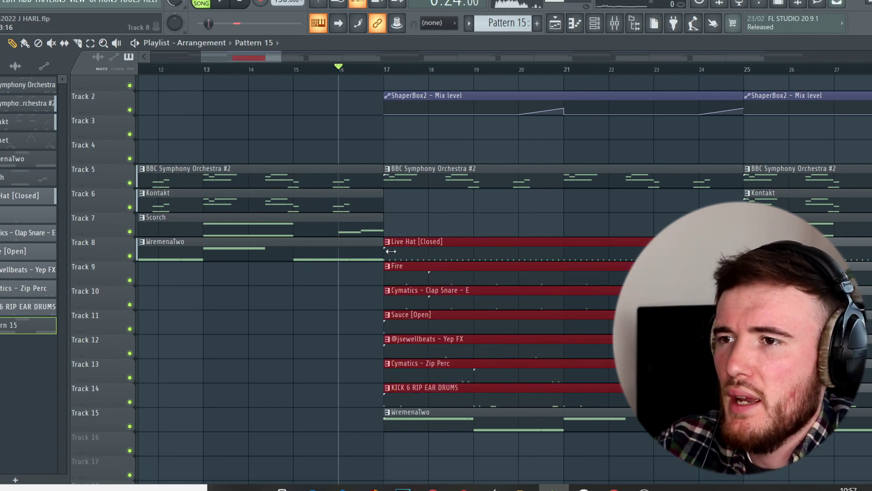
pyautogui.press('space')
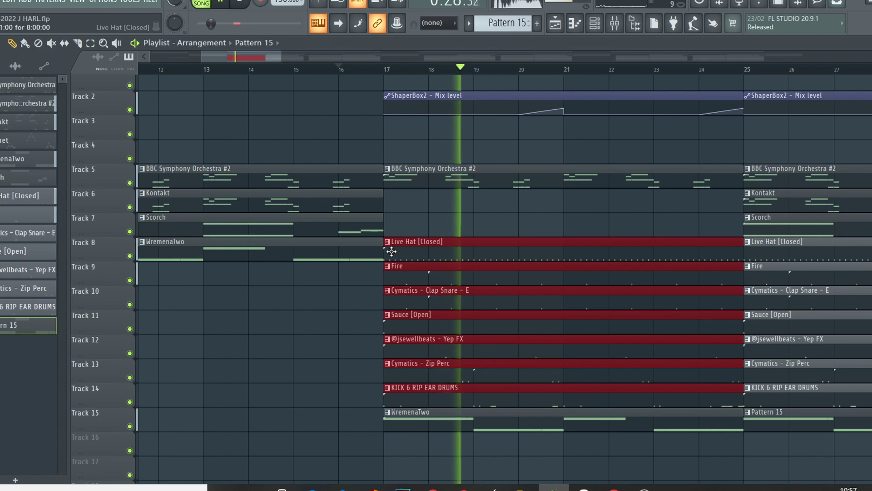
pyautogui.press('space')
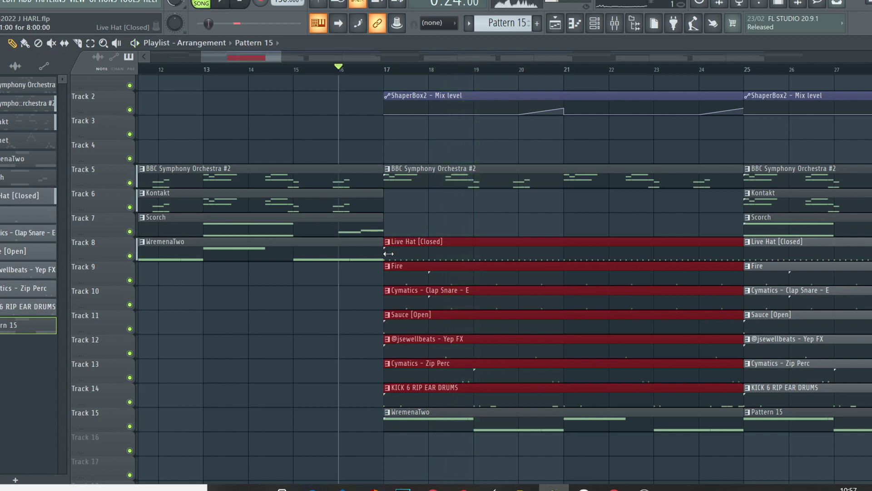
pyautogui.moveTo(390, 254); pyautogui.dragTo(431, 268)
pyautogui.press('space')
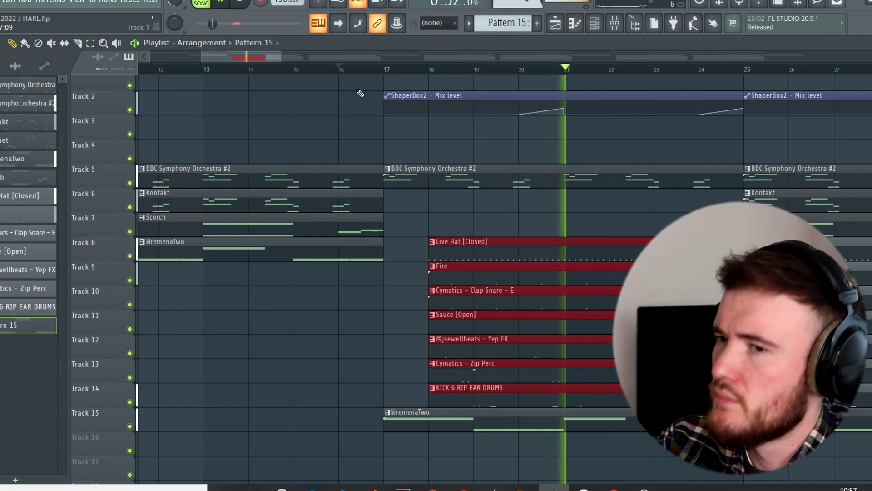
pyautogui.keyDown('ctrl'); pyautogui.scroll(-5, 551, 219); pyautogui.keyUp('ctrl')
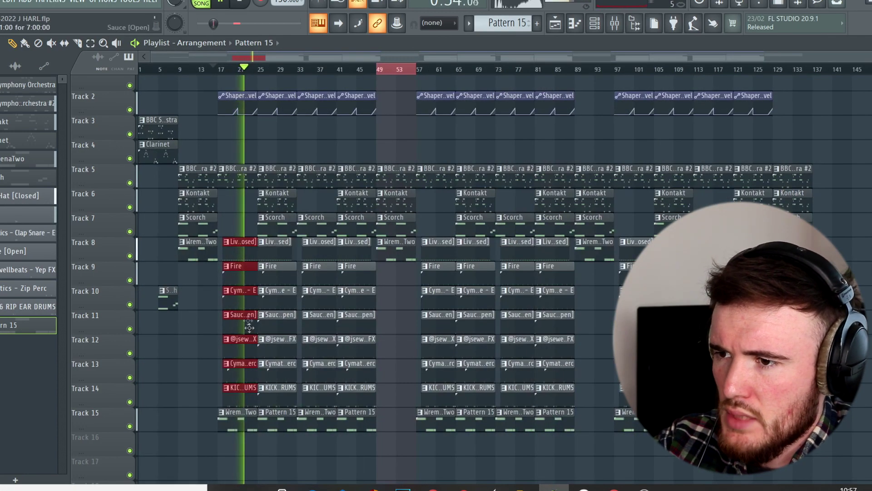
pyautogui.keyDown('ctrl'); pyautogui.scroll(3, 255, 335); pyautogui.keyUp('ctrl')
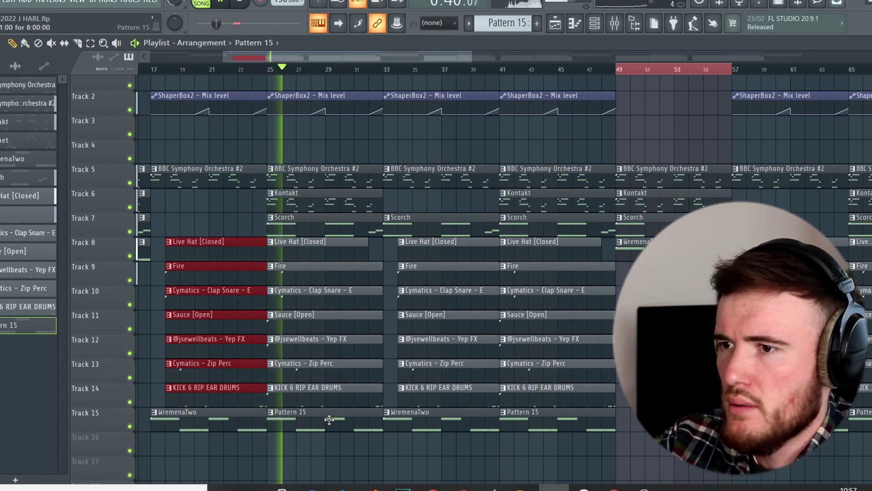
pyautogui.keyDown('ctrl'); pyautogui.scroll(-3, 329, 419); pyautogui.keyUp('ctrl')
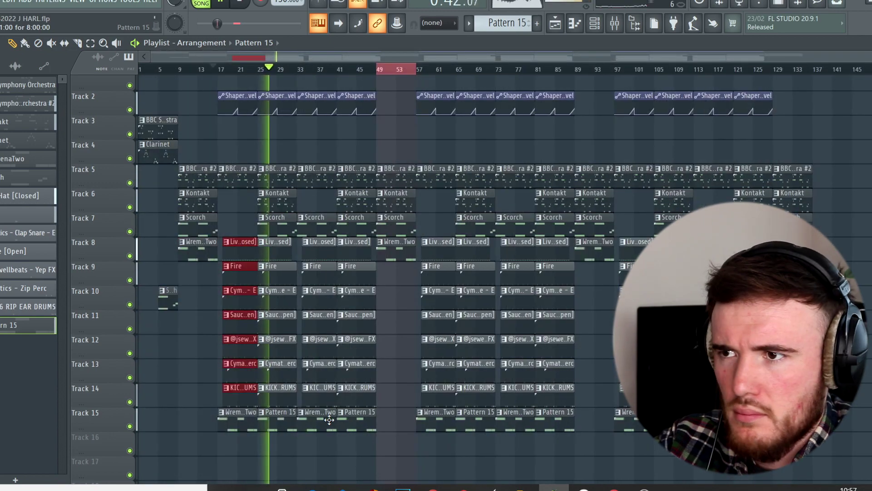